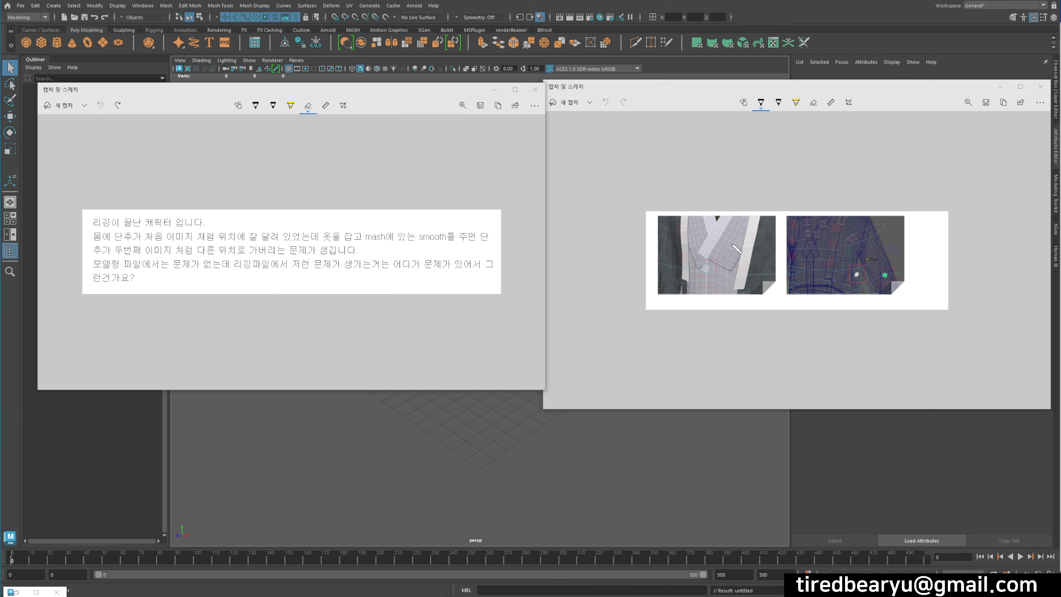
Import the LongSleeveButtonDown shirt from the Content Browser's Clothing base meshes into the scene.
click(429, 463)
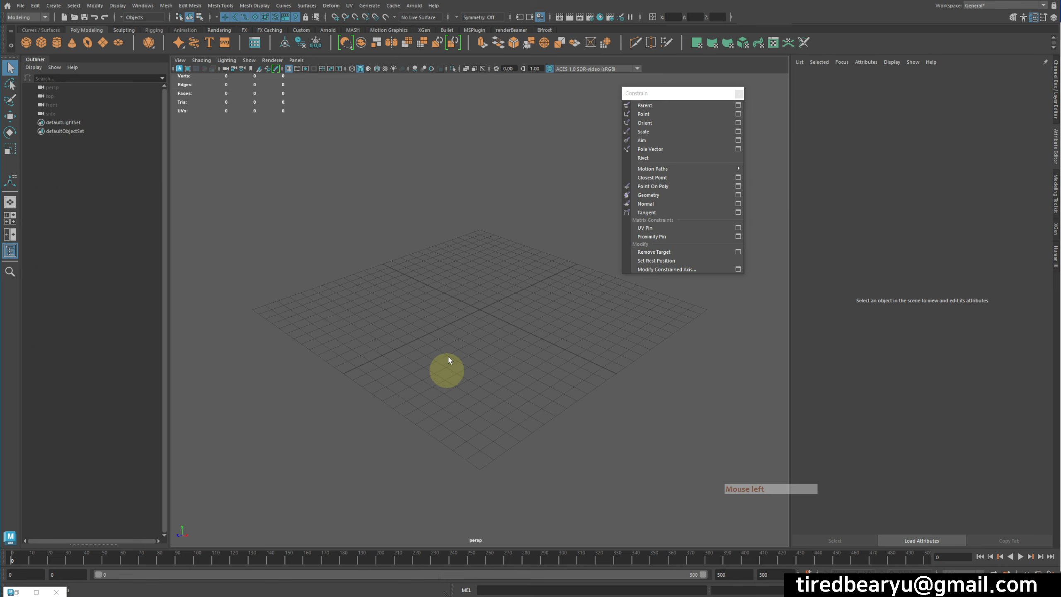
mouse_move(447, 357)
alt+mouse_down()
mouse_move(473, 337)
mouse_move(595, 302)
mouse_move(569, 305)
alt+mouse_up()
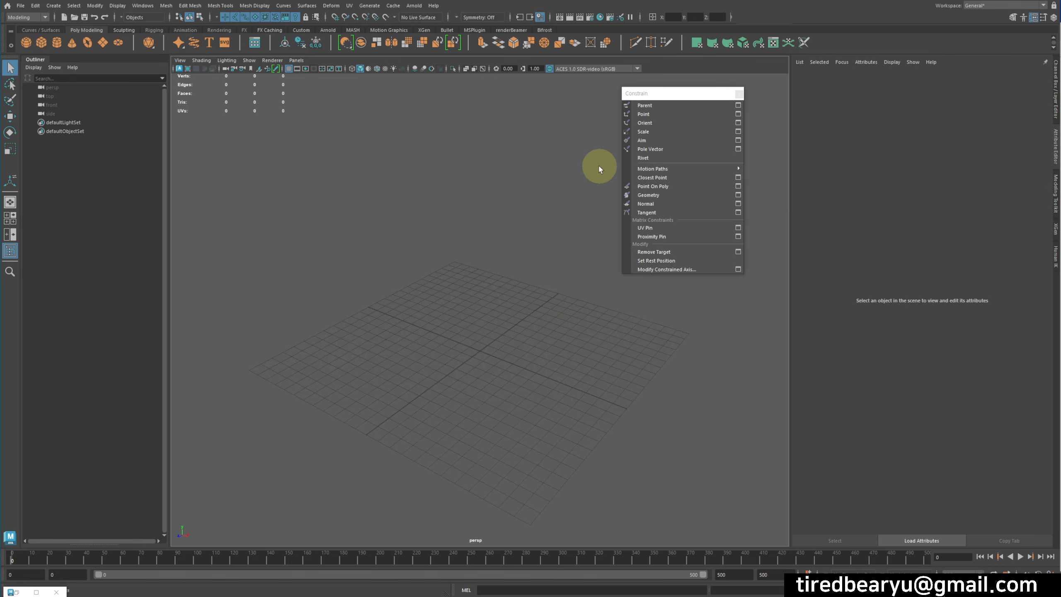
click(143, 6)
mouse_move(177, 103)
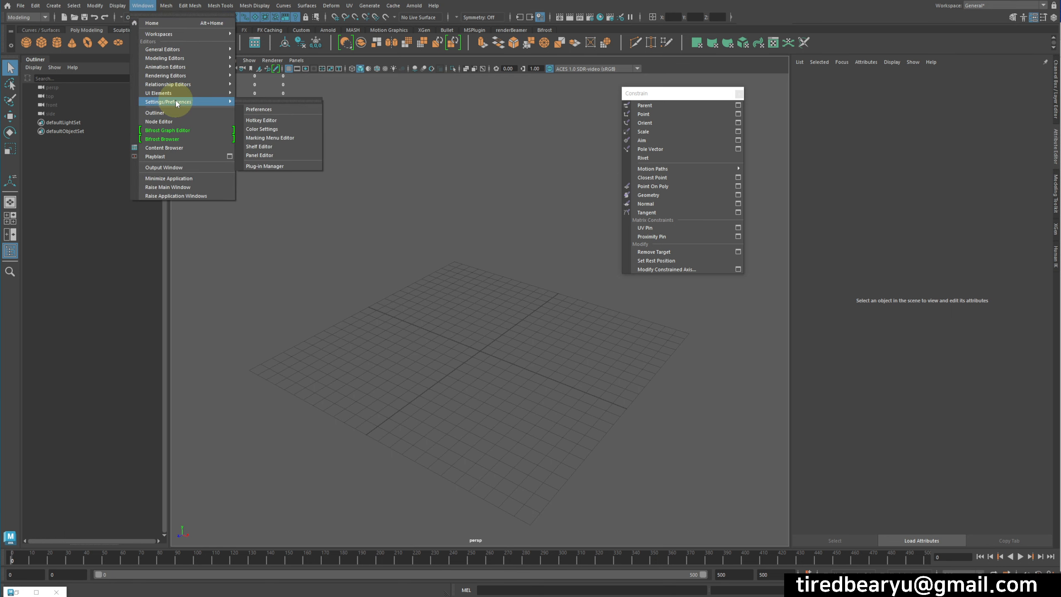
click(192, 148)
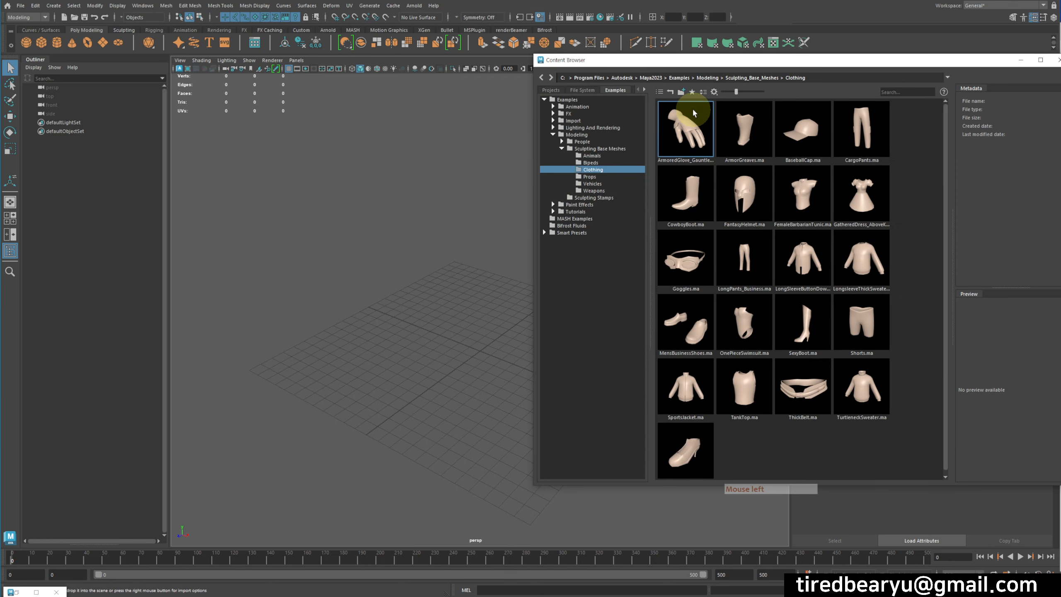
click(809, 256)
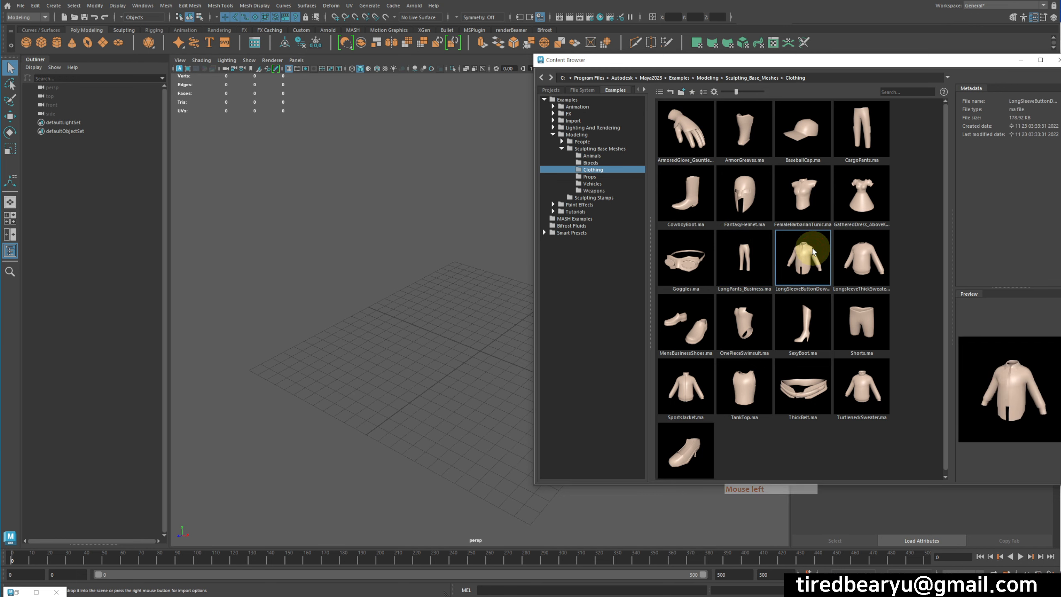
drag(809, 255, 481, 294)
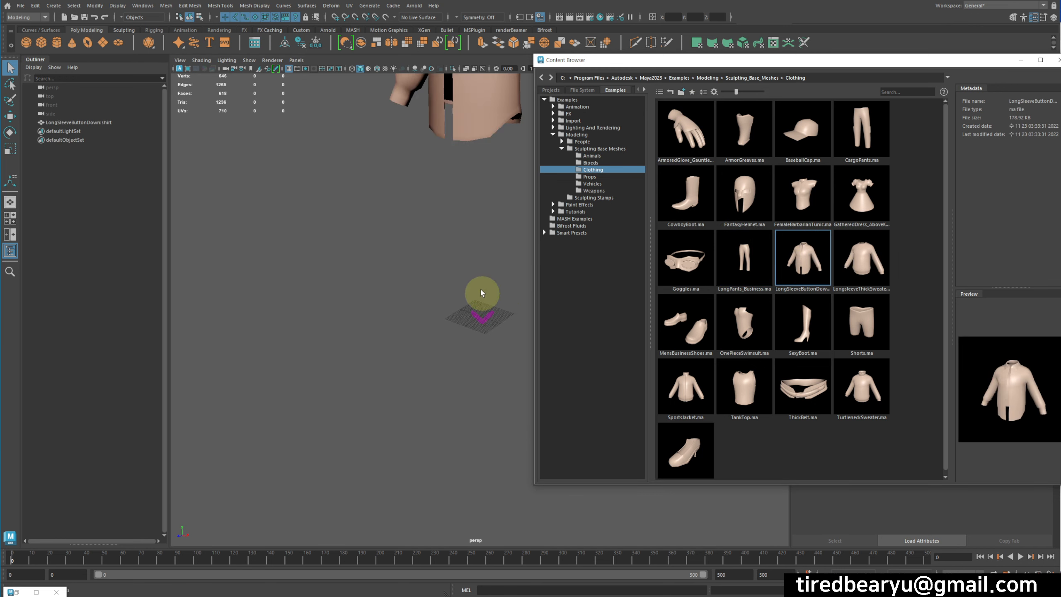
click(1058, 60)
Frame the imported shirt from the front and select its mesh.
alt+drag(528, 265, 557, 312)
alt+right_drag(558, 313, 572, 313)
alt+middle_drag(539, 292, 516, 397)
click(487, 333)
click(423, 280)
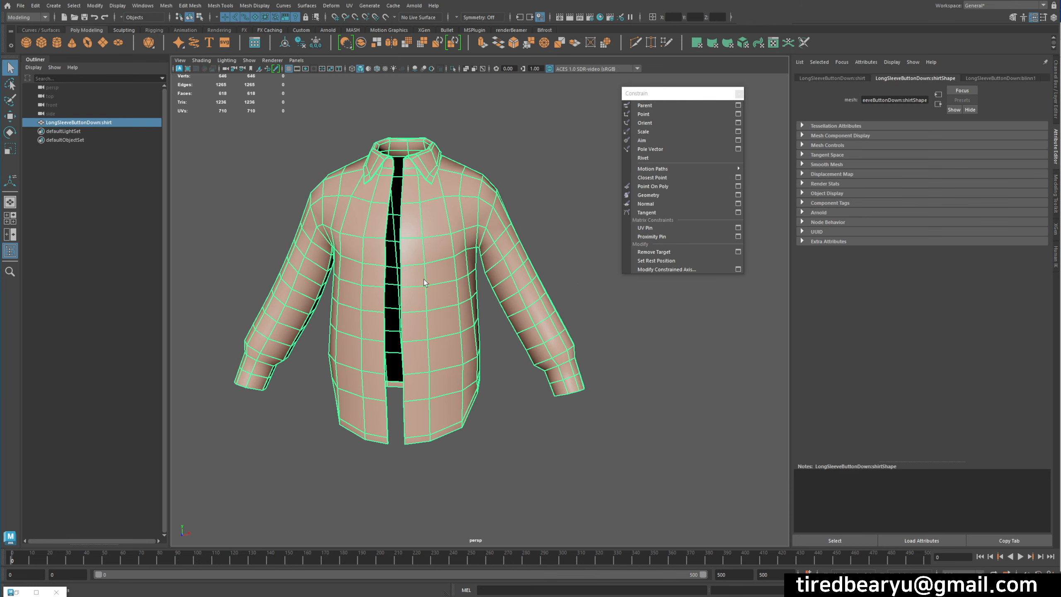
Switch to the Rigging menu set and place the detached Constrain commands clear of the shirt.
drag(675, 90, 670, 78)
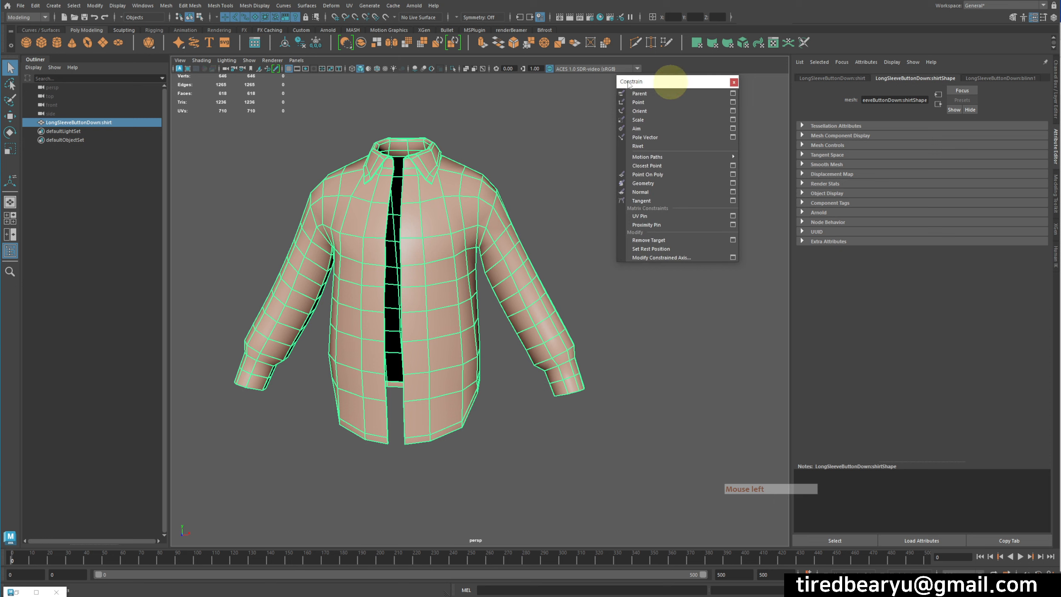
click(25, 17)
click(21, 26)
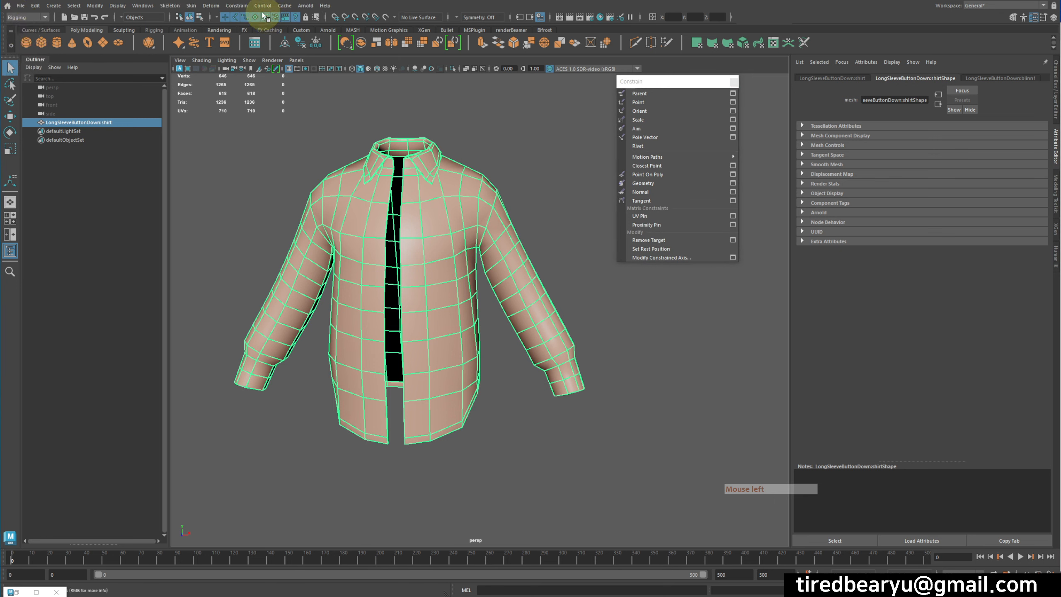
click(237, 6)
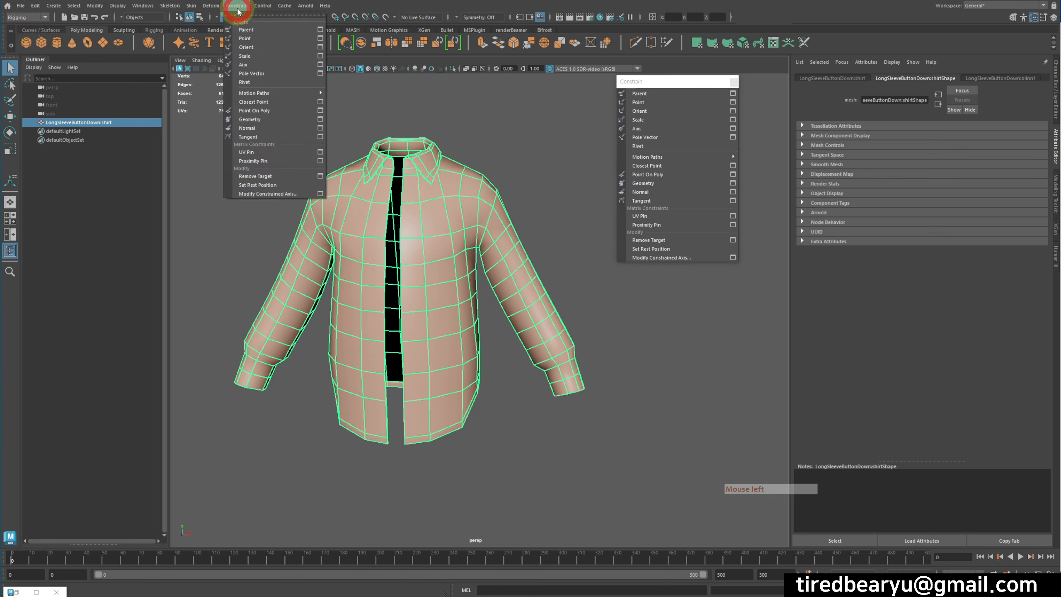
click(653, 82)
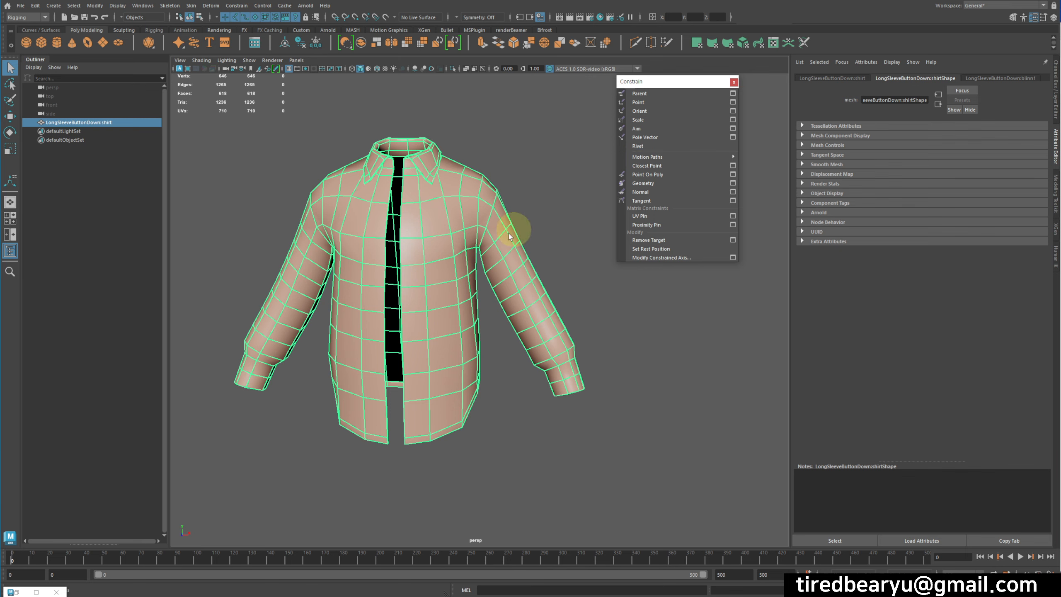
Create a Rivet constraint at a vertex on the shirt's front chest beside the armpit.
alt+drag(512, 230, 553, 284)
right_drag(531, 248, 530, 274)
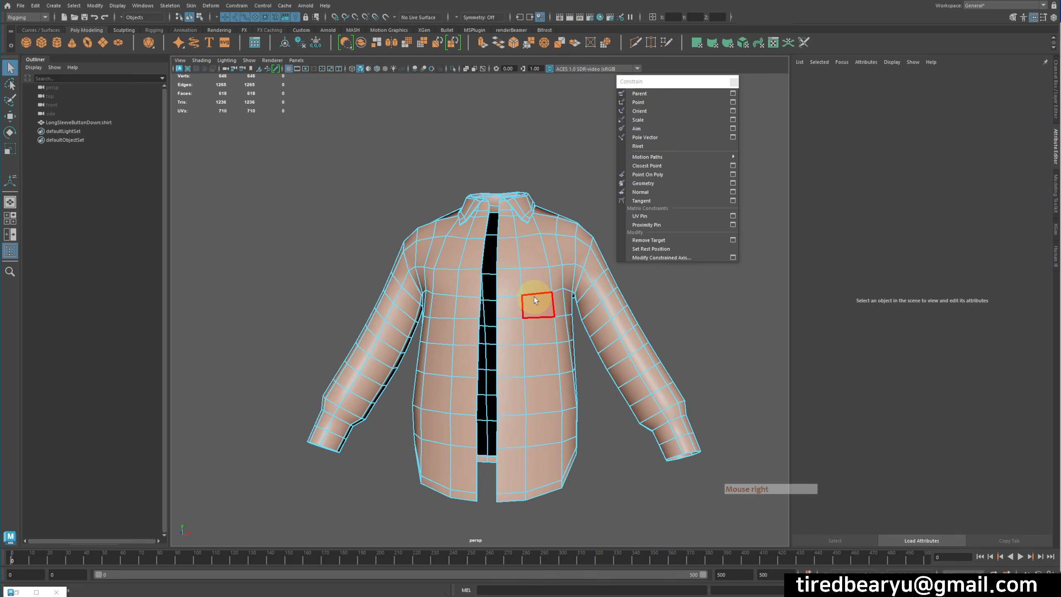
alt+middle_drag(516, 316, 506, 297)
alt+right_drag(506, 298, 556, 301)
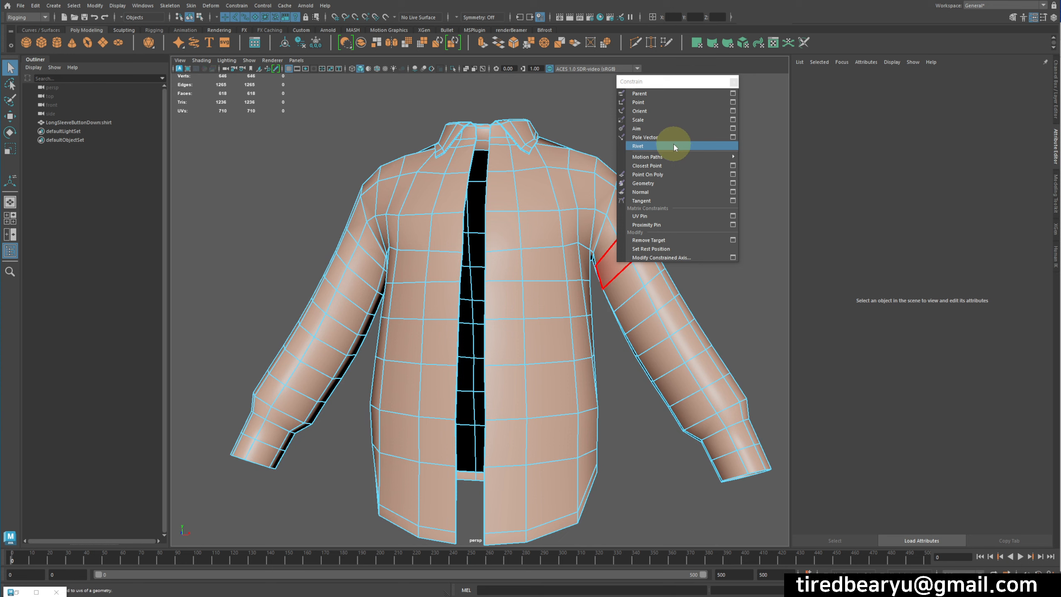
right_drag(558, 260, 539, 249)
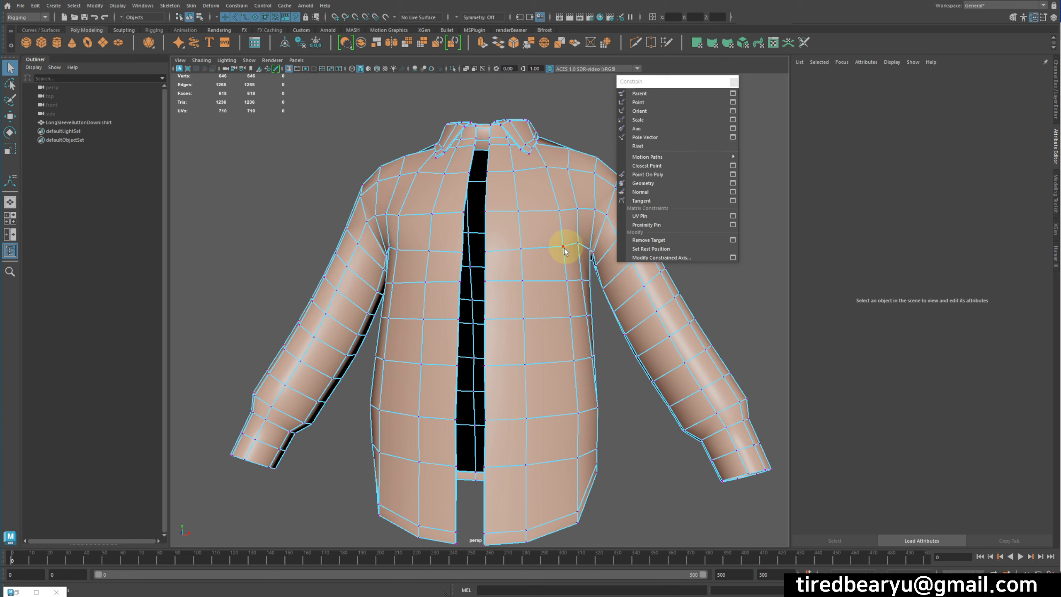
click(564, 246)
click(665, 146)
Create a second Rivet on a horizontal edge of the same front panel, below the chest rivet.
click(532, 232)
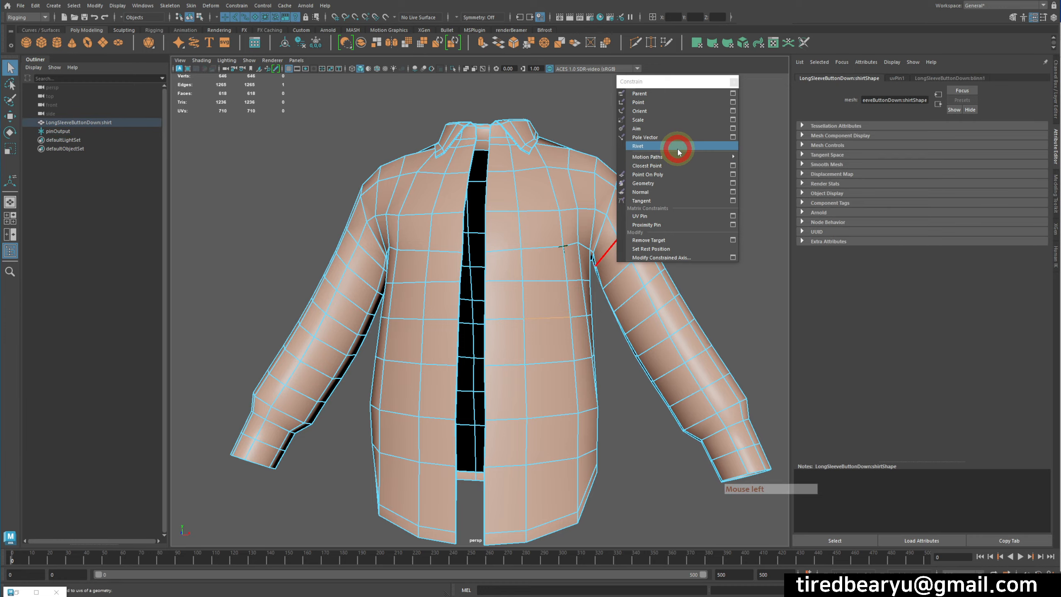
alt+drag(505, 325, 549, 332)
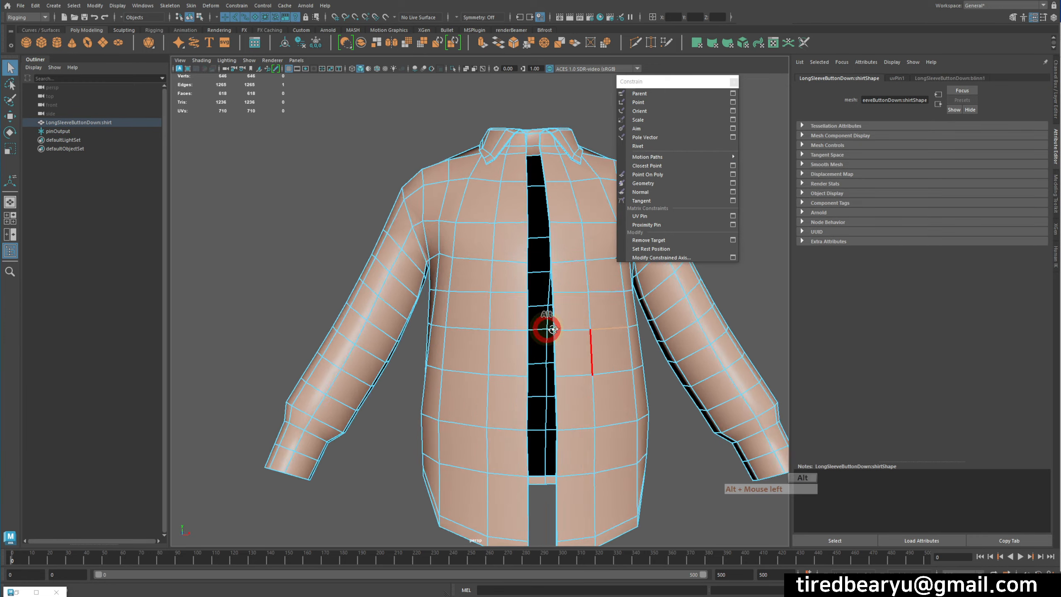
key(4)
alt+middle_drag(549, 332, 477, 336)
scroll(549, 303, up, 5)
key(5)
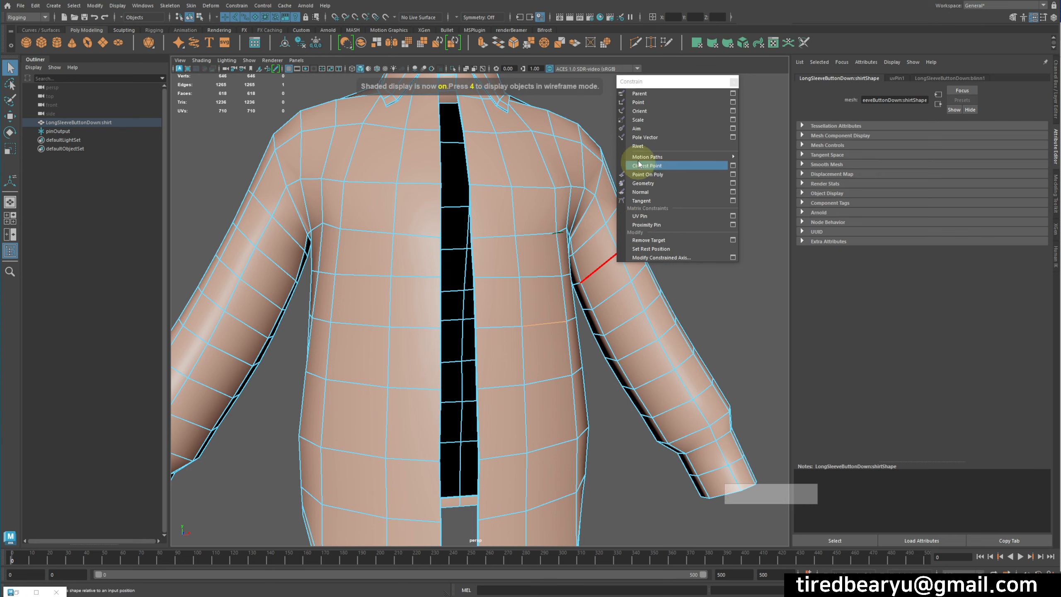
click(639, 146)
Create a third Rivet on a face lower on the same front panel, beside the shirt's opening.
alt+drag(579, 319, 535, 306)
key(4)
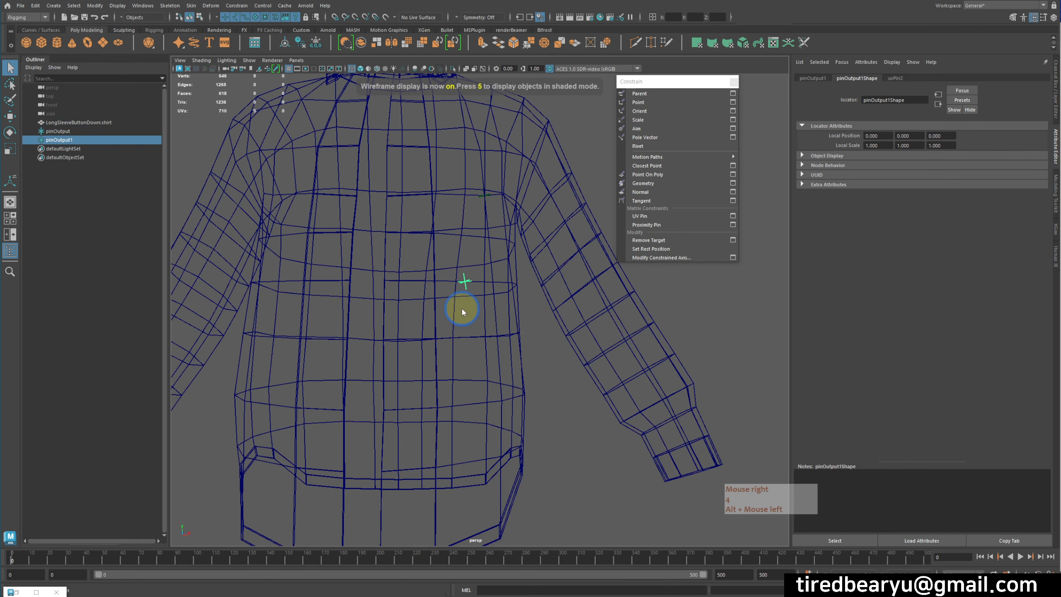
mouse_move(462, 308)
right_down()
mouse_move(464, 333)
mouse_move(458, 319)
mouse_move(414, 348)
right_up()
key(5)
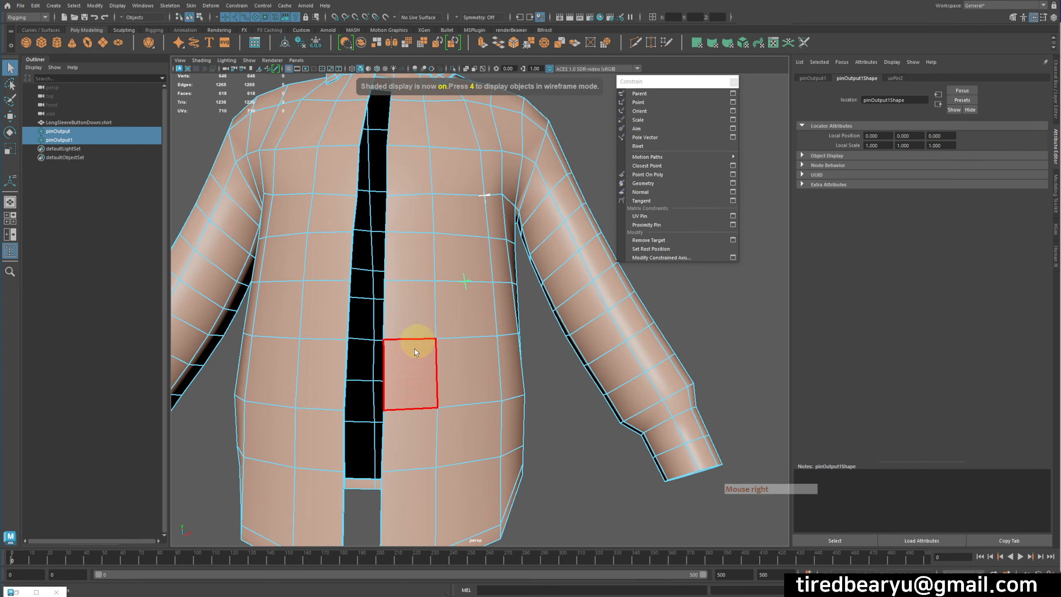
click(645, 147)
alt+middle_drag(422, 400, 461, 342)
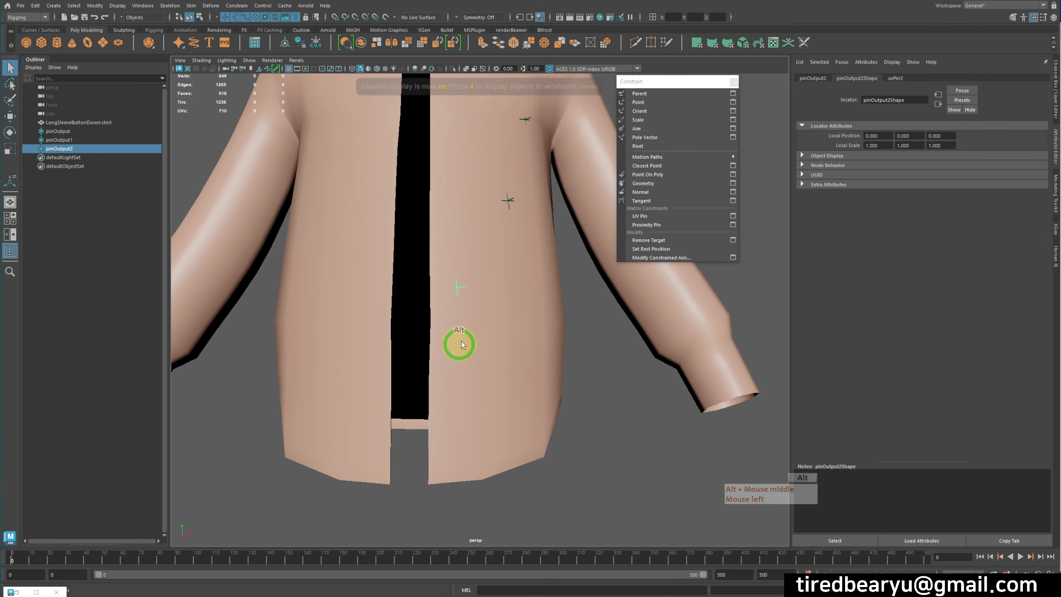
Select two vertices near the lower rivets and try rotating them to test whether the locators follow.
alt+drag(491, 339, 464, 325)
alt+middle_drag(464, 325, 490, 314)
click(487, 312)
right_drag(487, 312, 469, 346)
key(e)
click(492, 378)
key(z)
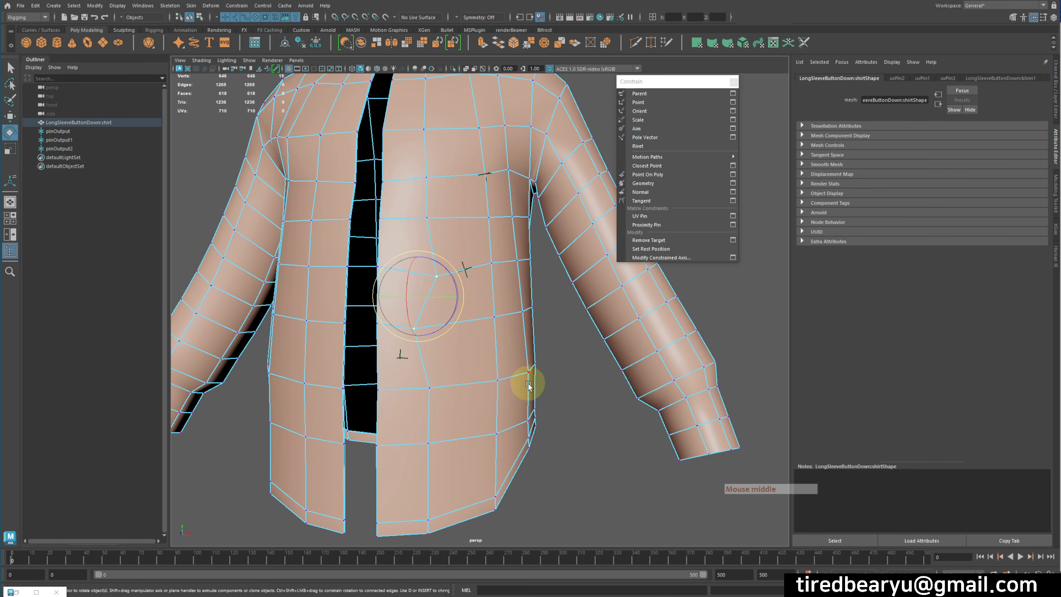
Try moving the selected front-panel vertices to test the rivets, and undo the moves.
key(w)
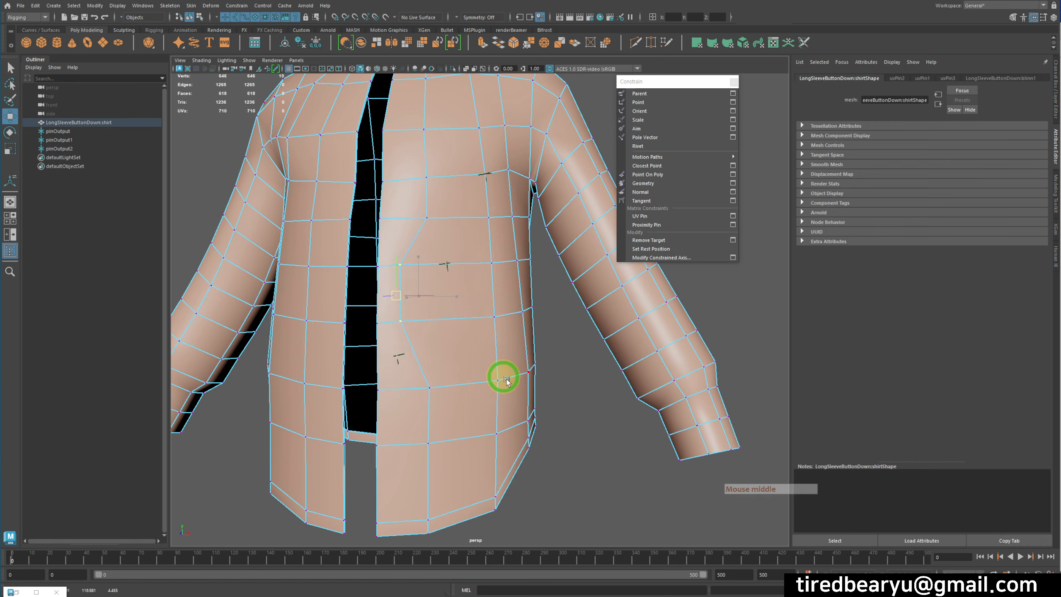
alt+drag(549, 372, 504, 426)
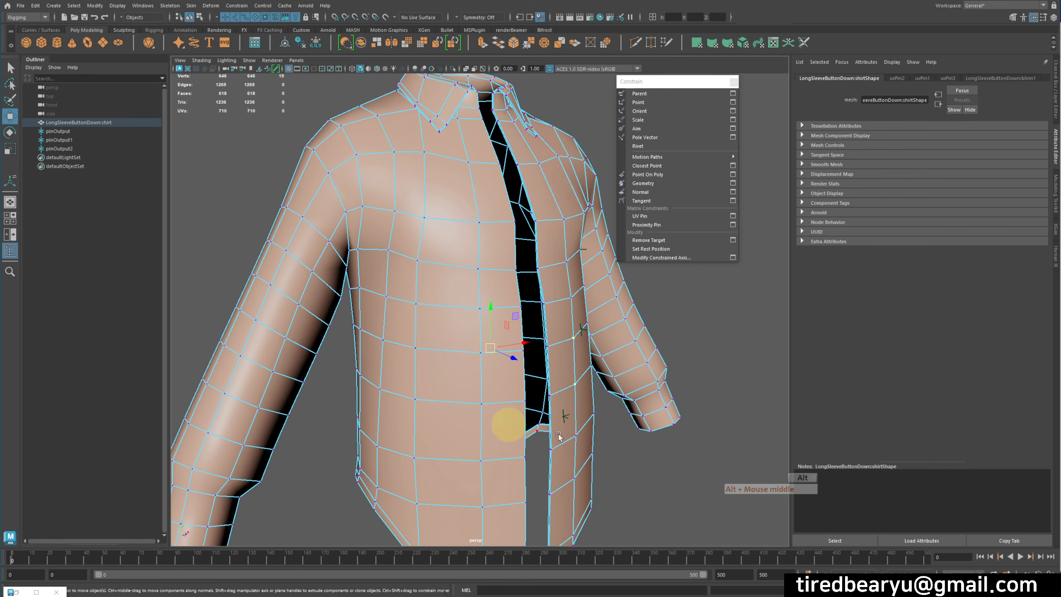
middle_drag(505, 426, 639, 439)
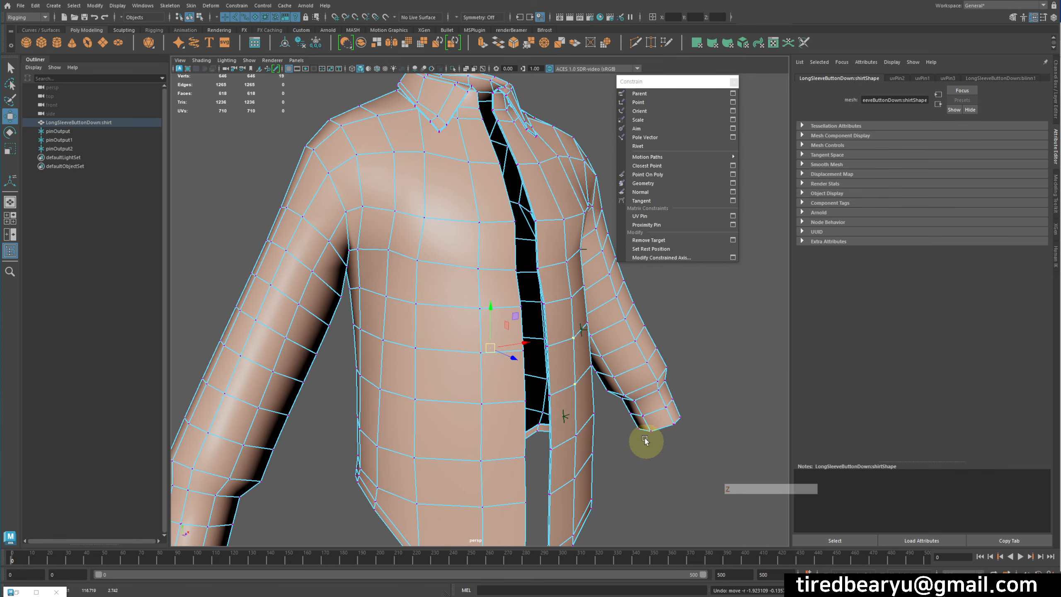
alt+drag(639, 439, 580, 393)
middle_drag(580, 393, 543, 424)
key(ctrl+z)
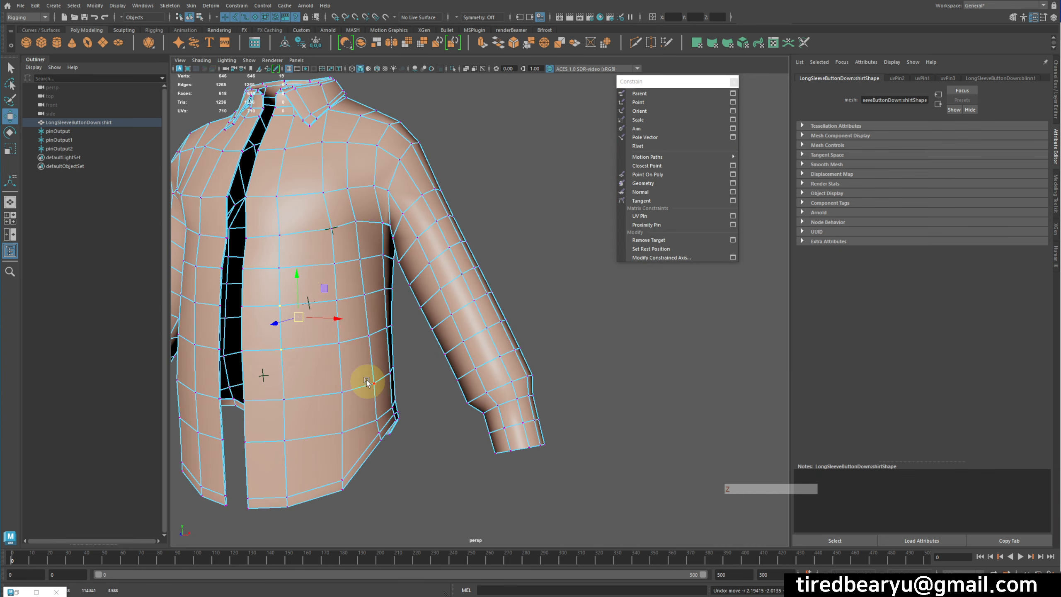
Return the shirt to object mode and apply Smooth to it with one division level.
alt+drag(366, 380, 386, 372)
right_drag(401, 263, 430, 251)
alt+drag(425, 268, 469, 291)
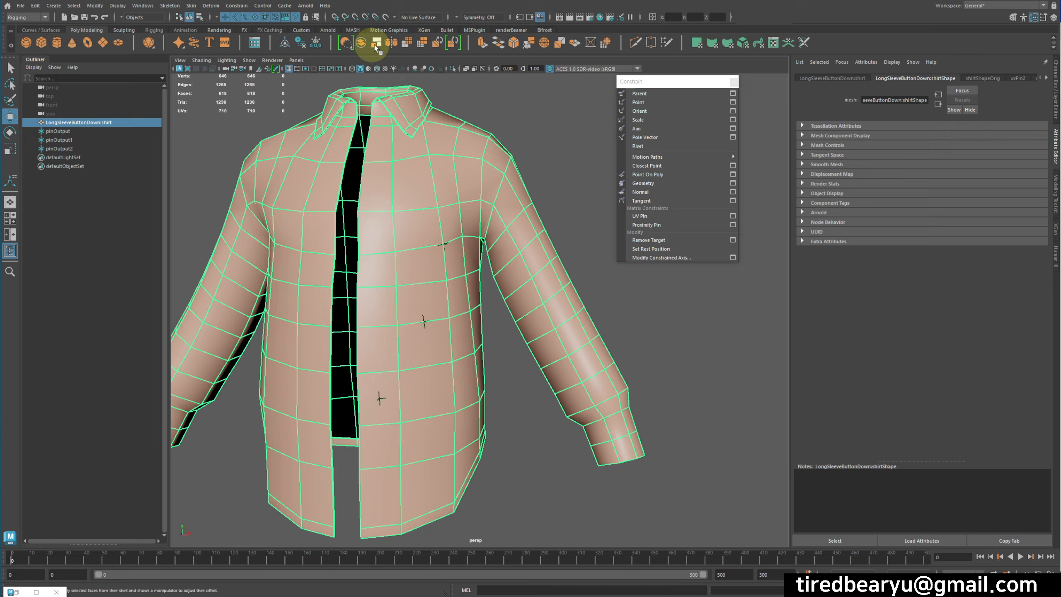
click(408, 46)
alt+middle_drag(479, 272, 481, 260)
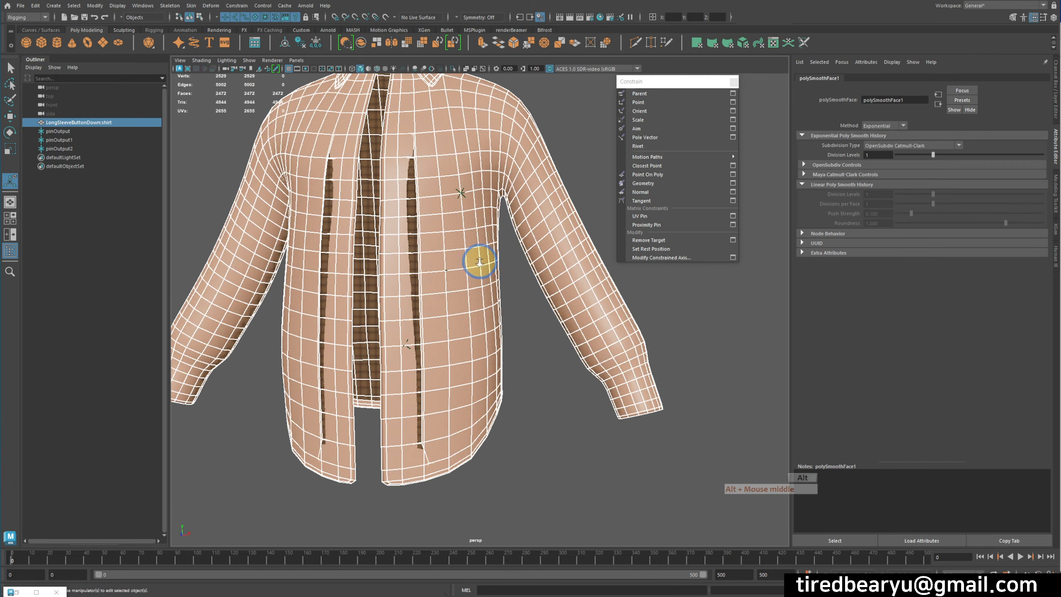
alt+right_drag(481, 260, 436, 382)
Undo and redo the Smooth repeatedly to compare the rivet locator positions, leaving the shirt unsmoothed.
key(ctrl+z)
key(shift+z)
key(ctrl+z)
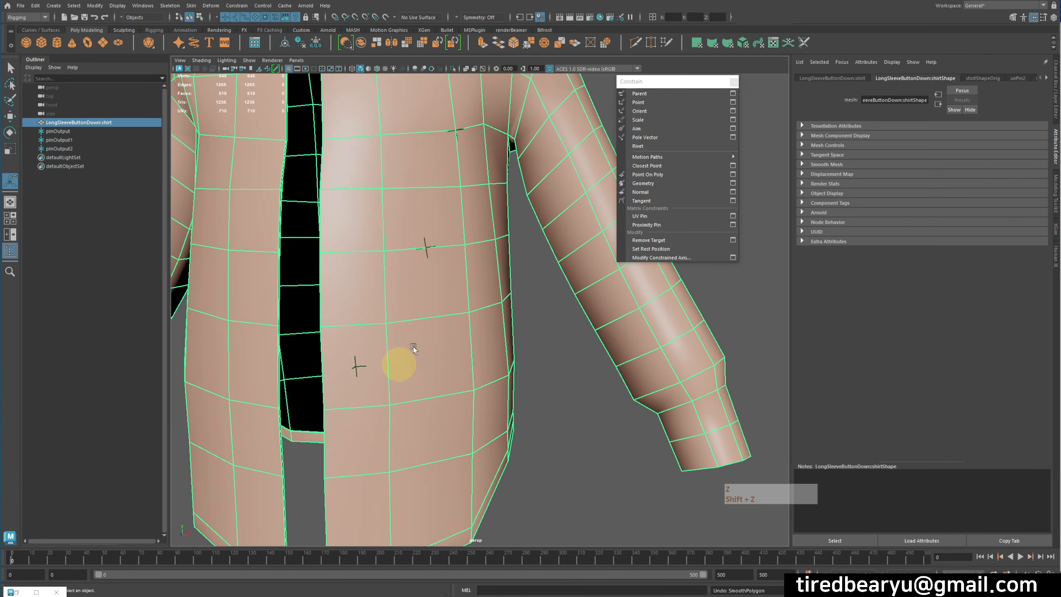
key(ctrl+z)
click(476, 167)
key(shift+z)
key(z)
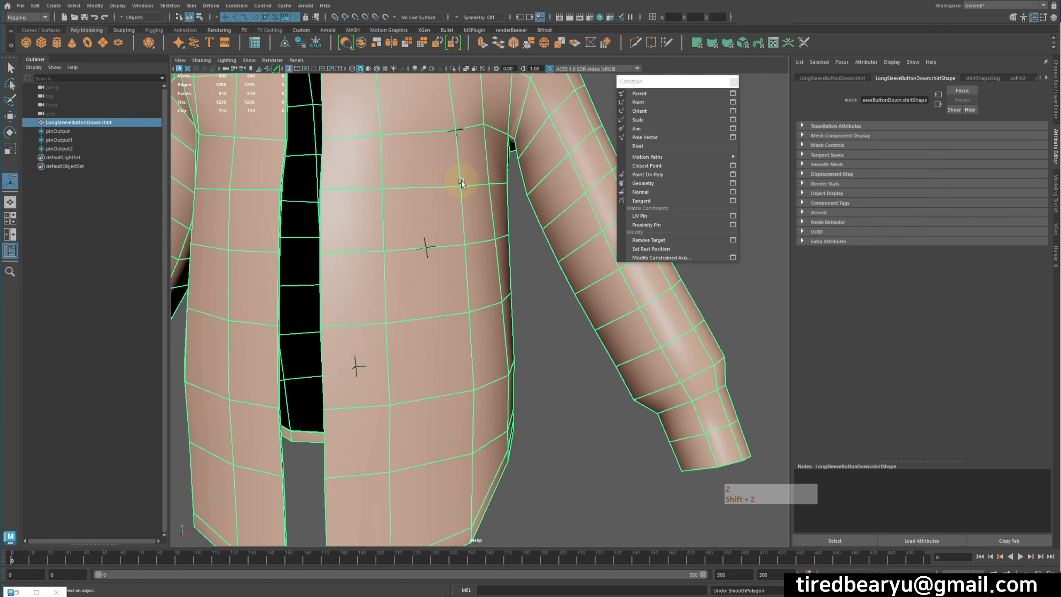
key(shift+z)
key(ctrl+z)
key(shift+z)
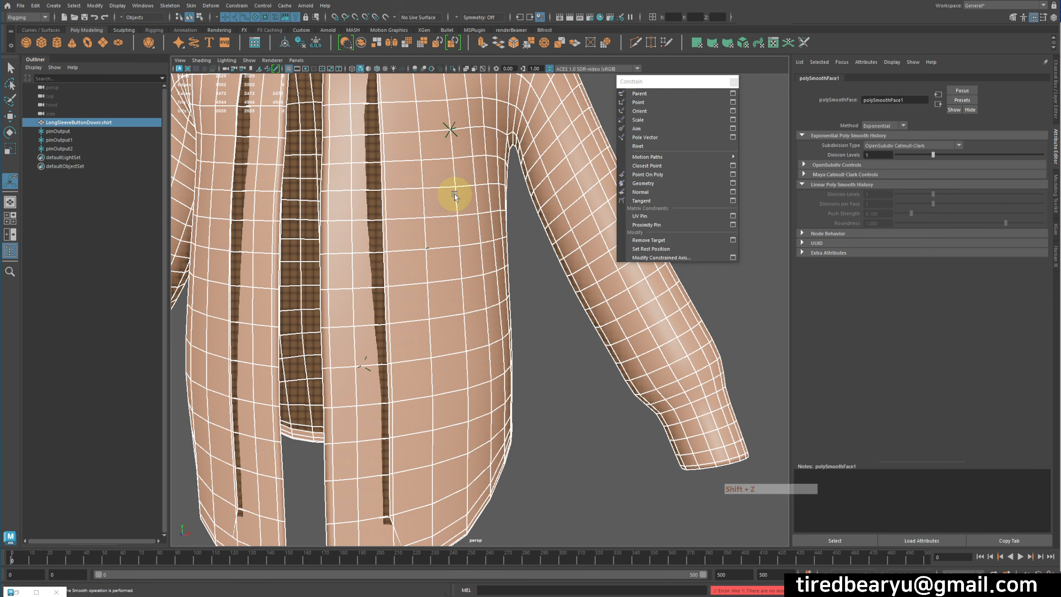
key(z)
key(shift+z)
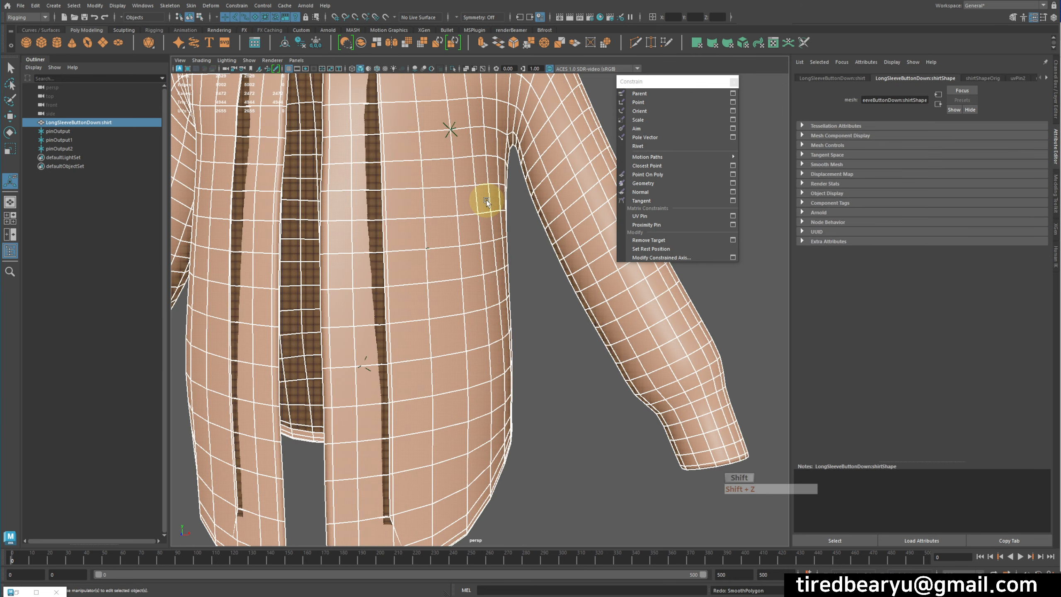
key(z)
Put the shirt in vertex selection mode, and open and save the Time Slider preferences.
right_click(463, 152)
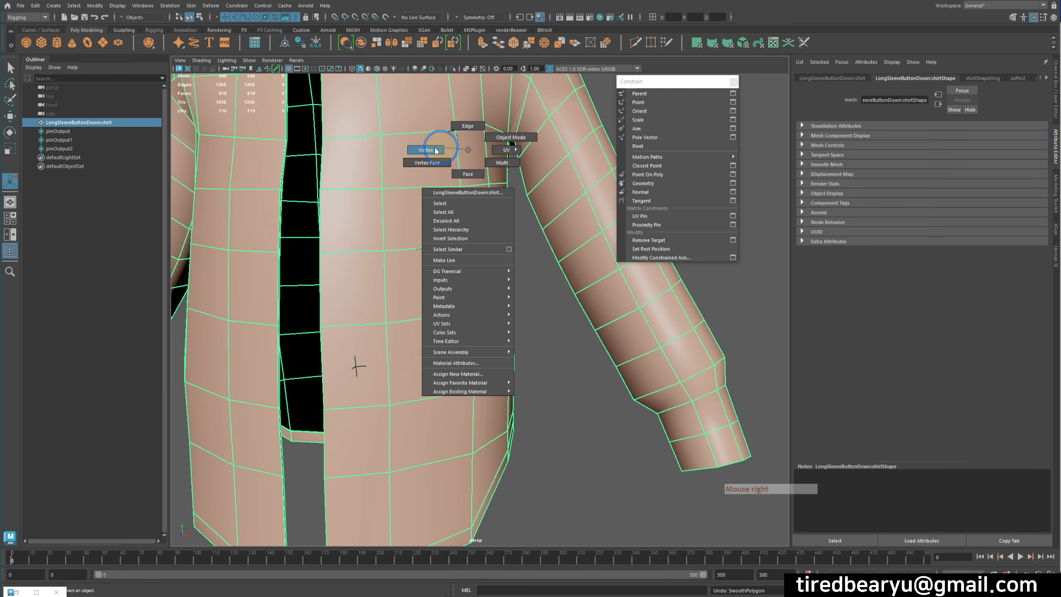
click(457, 132)
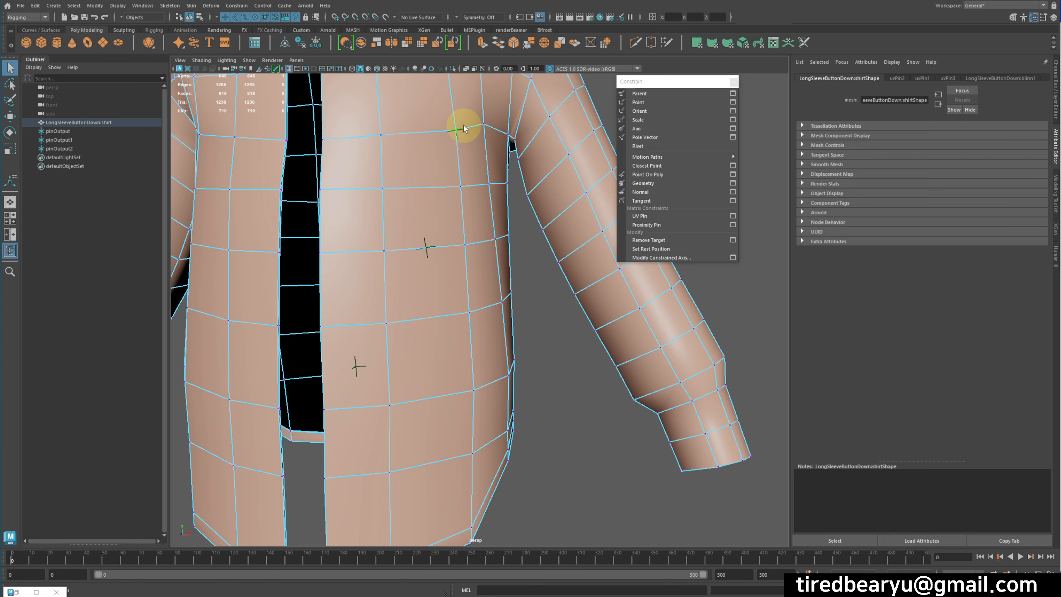
click(1051, 568)
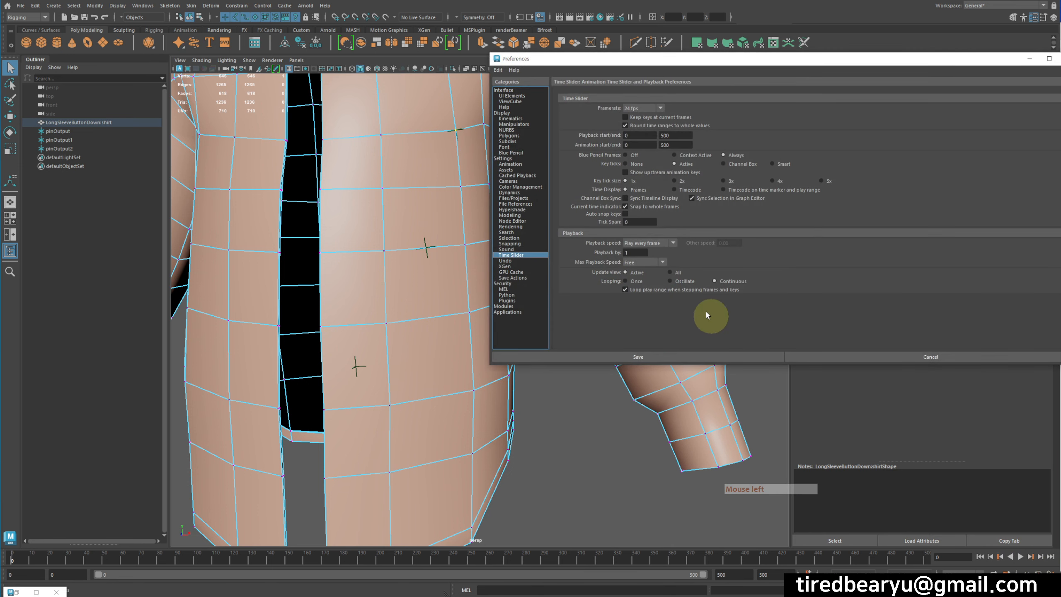
click(637, 357)
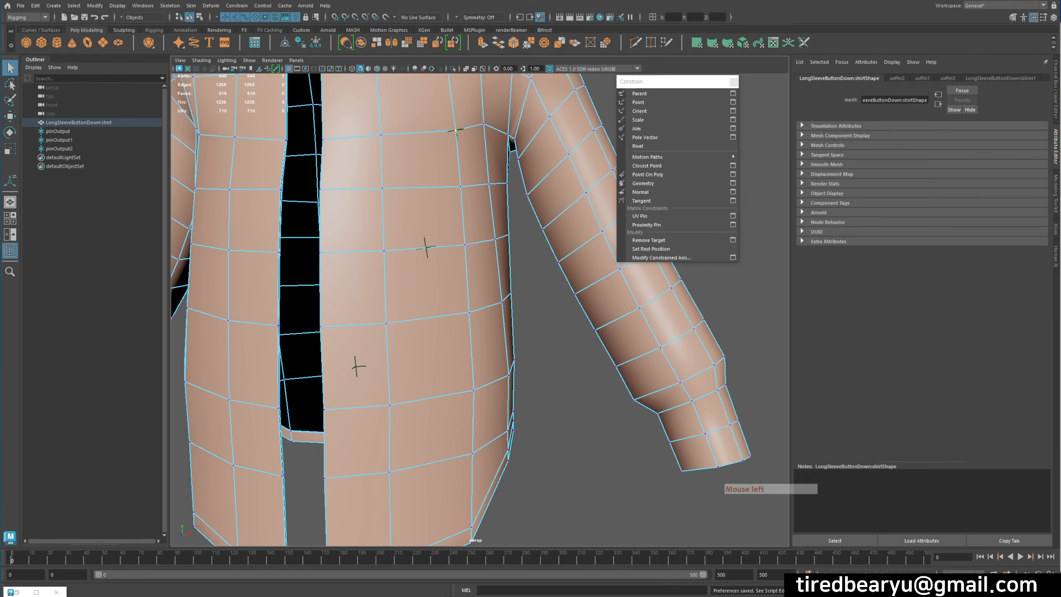
Open the Script Editor and select the shirt vertex at the upper rivet locator to read its component number.
click(1052, 590)
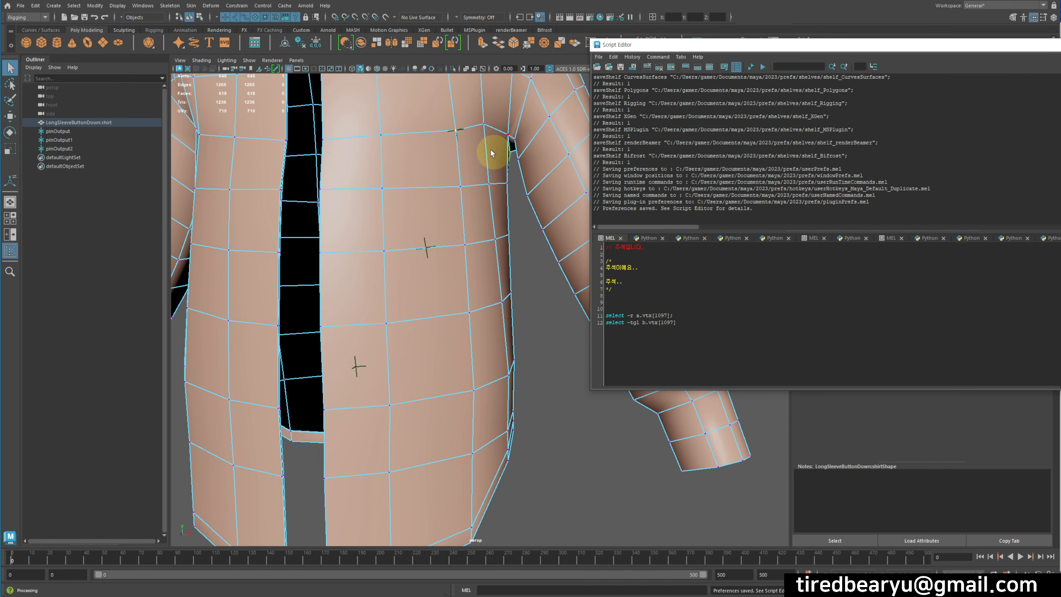
click(456, 132)
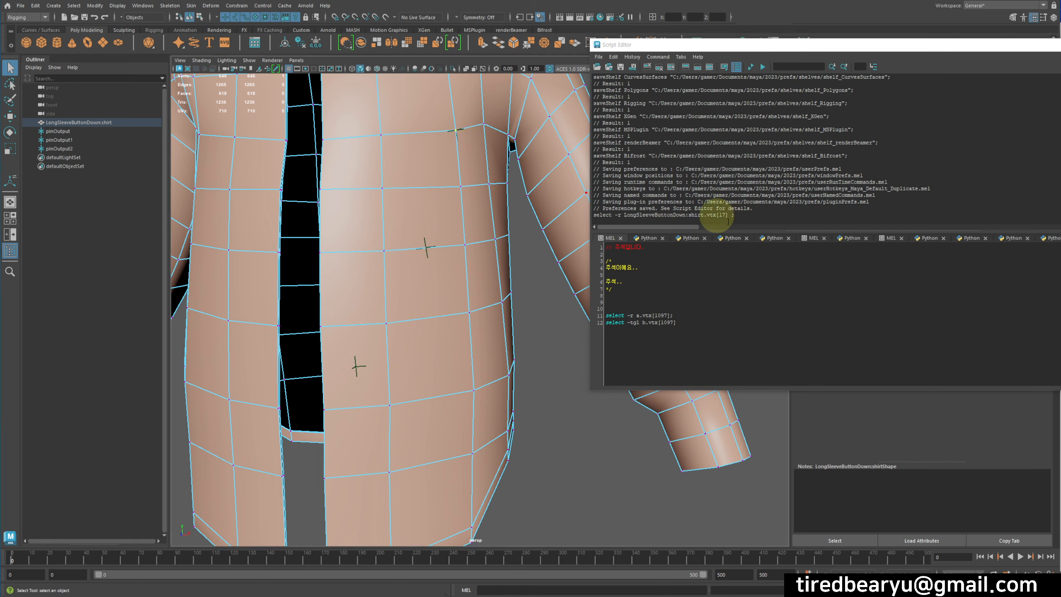
right_click(440, 197)
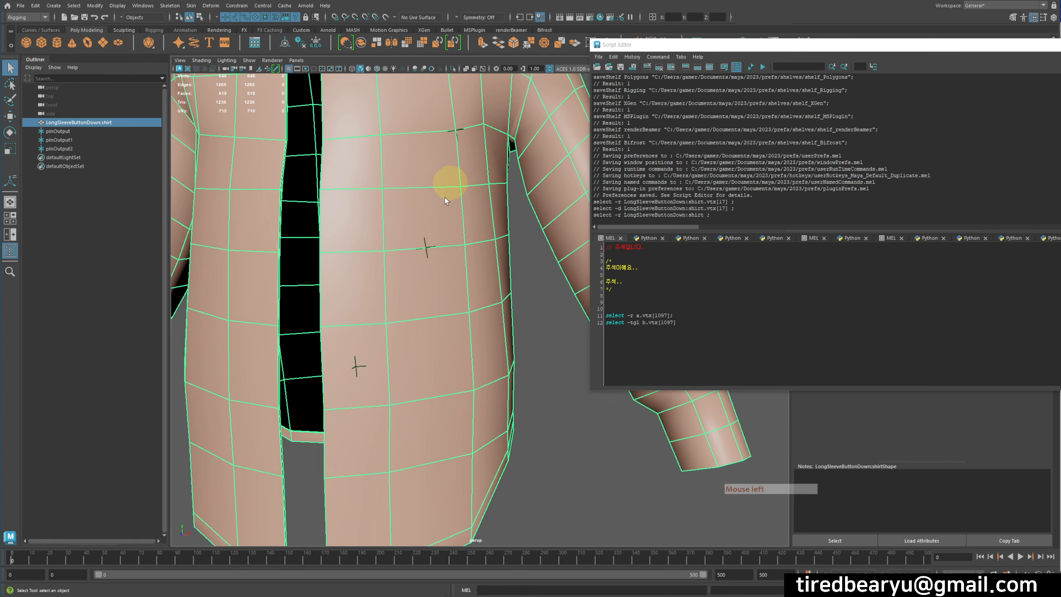
Select the edge at the middle rivet locator and the face at the lower one to log their numbers, and return to object mode.
right_drag(441, 193, 449, 245)
click(450, 245)
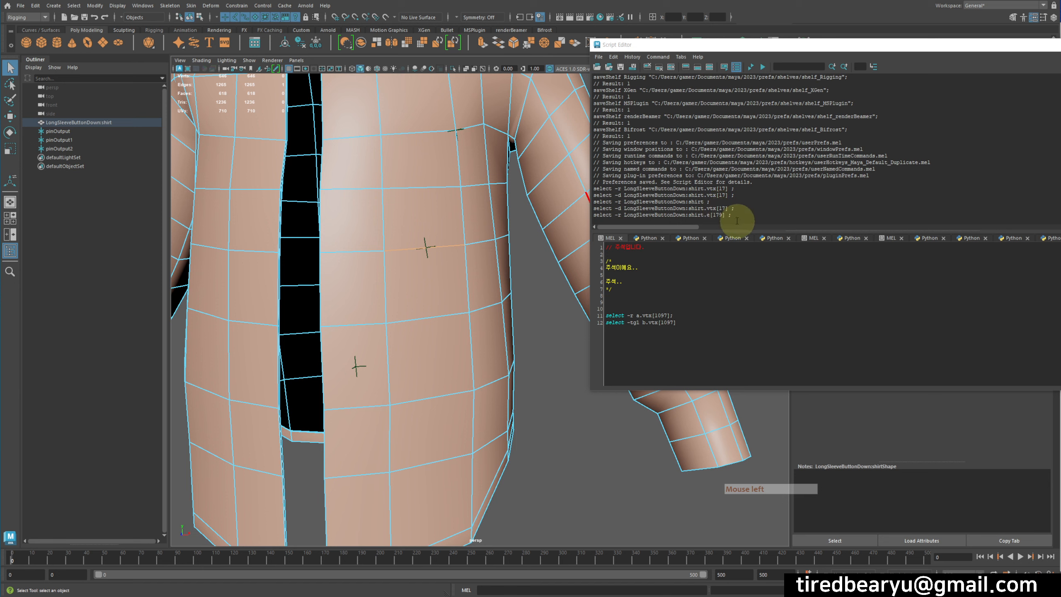
key(F11)
click(374, 363)
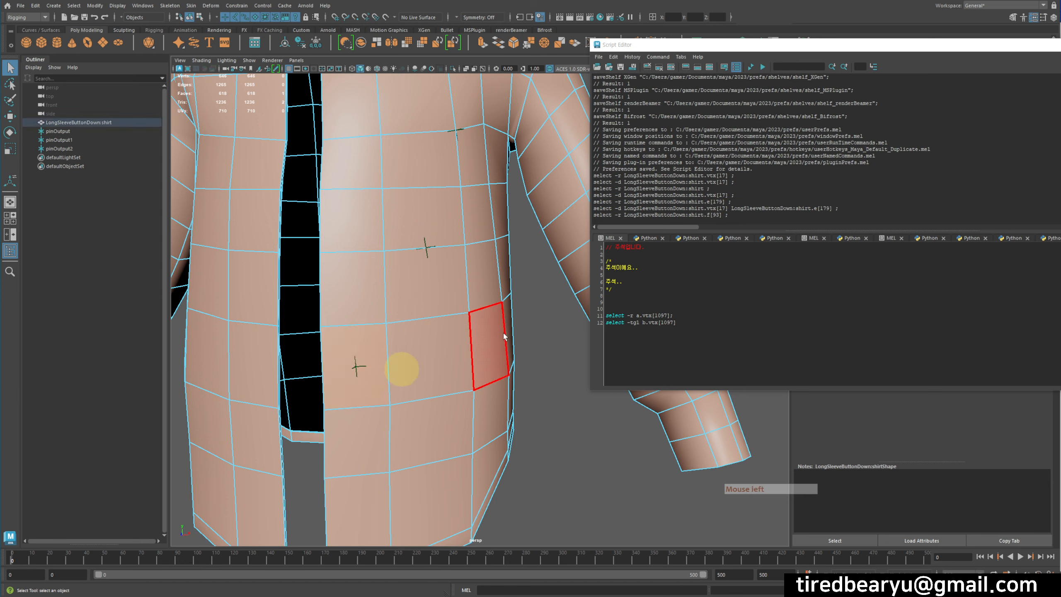
key(F8)
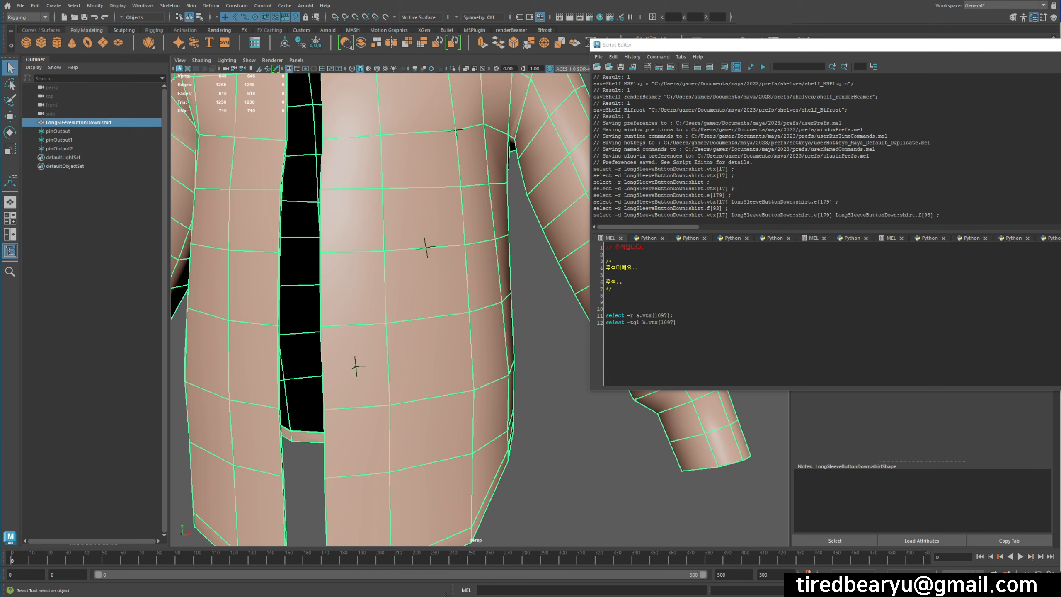
click(727, 216)
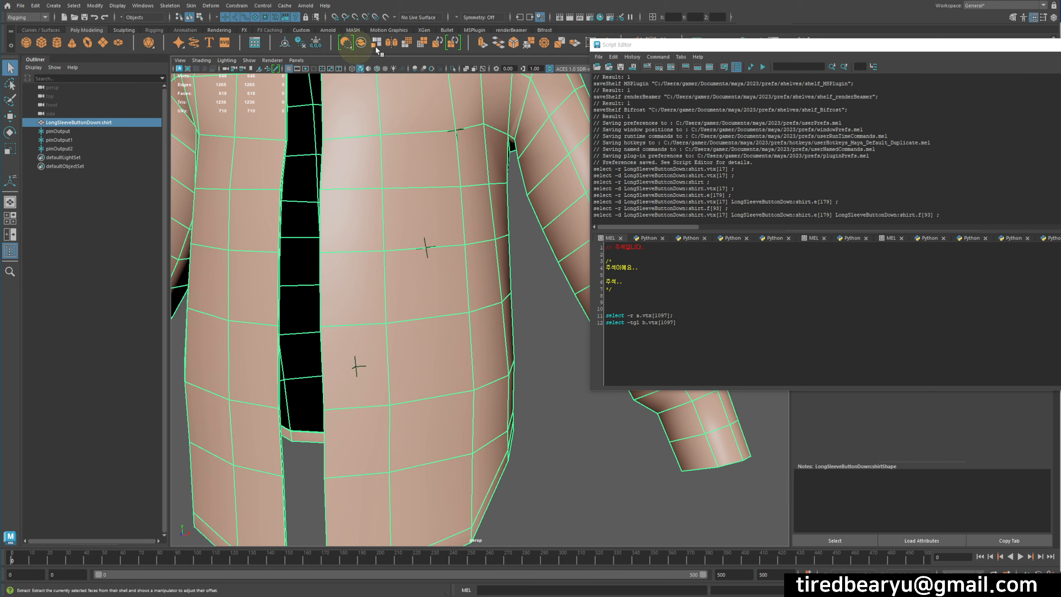
Apply Smooth to the shirt with one division level and select the vertex at the upper rivet locator.
click(405, 42)
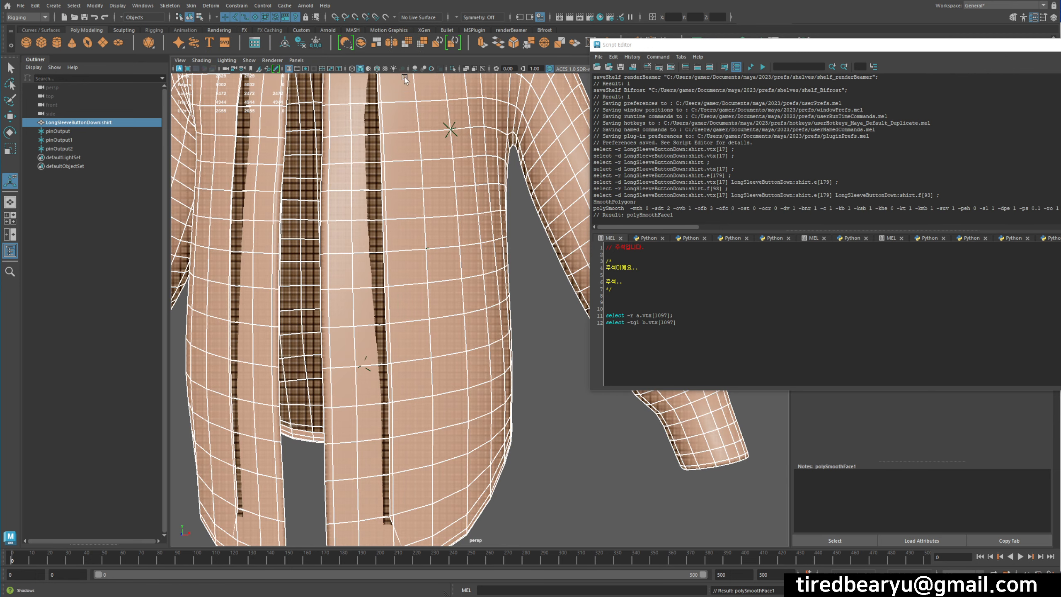
click(420, 217)
right_click(466, 173)
click(446, 128)
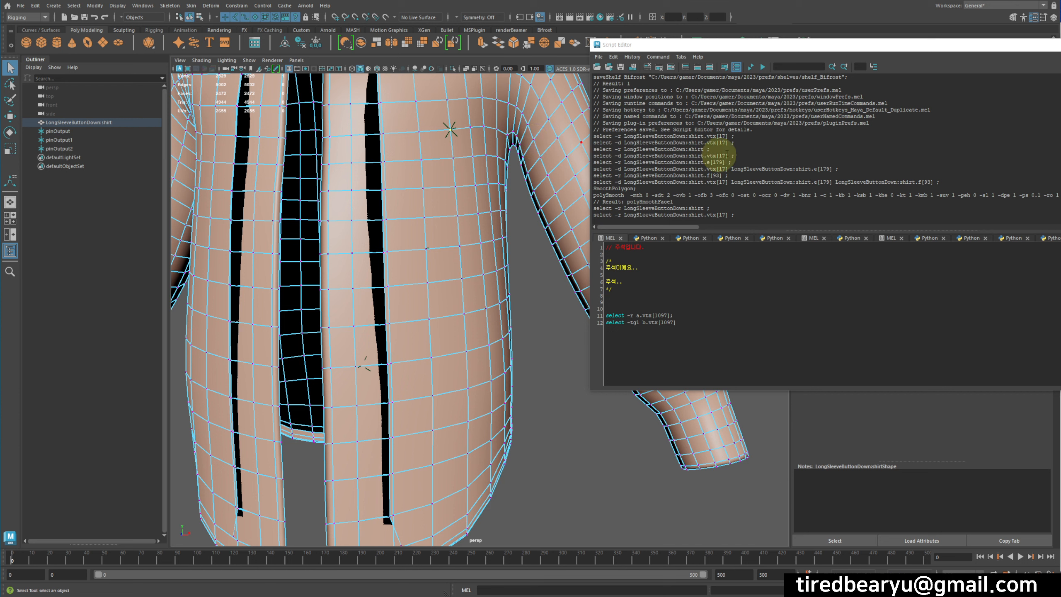
Select the two edges that meet at the middle rivet locator on the smoothed shirt to log their numbers.
right_drag(427, 250, 442, 244)
click(442, 247)
shift+click(407, 248)
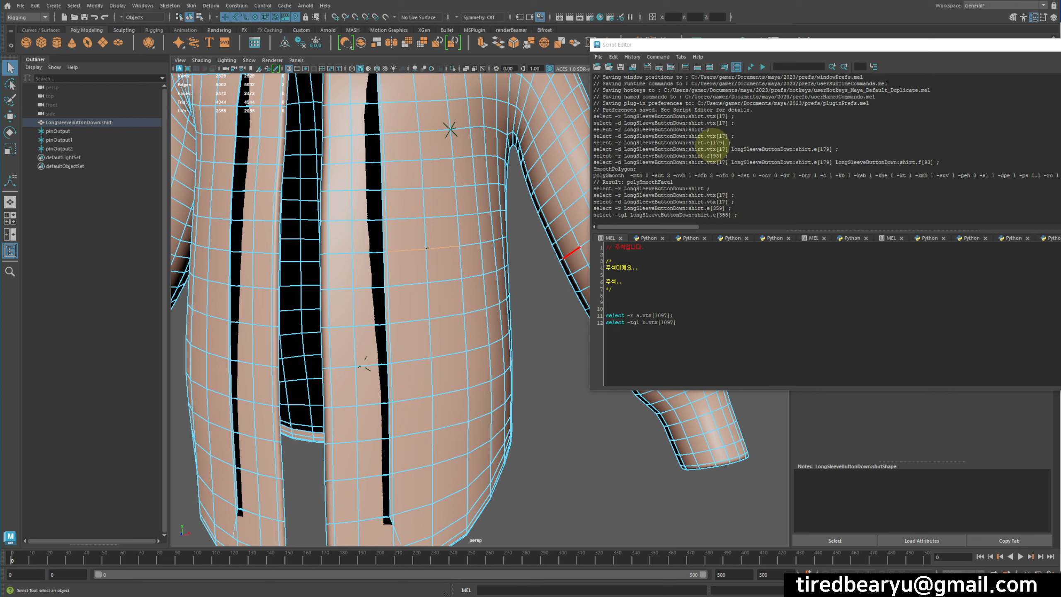
Select the four faces around the lower rivet locator on the smoothed shirt to log their numbers.
click(415, 317)
right_click(403, 347)
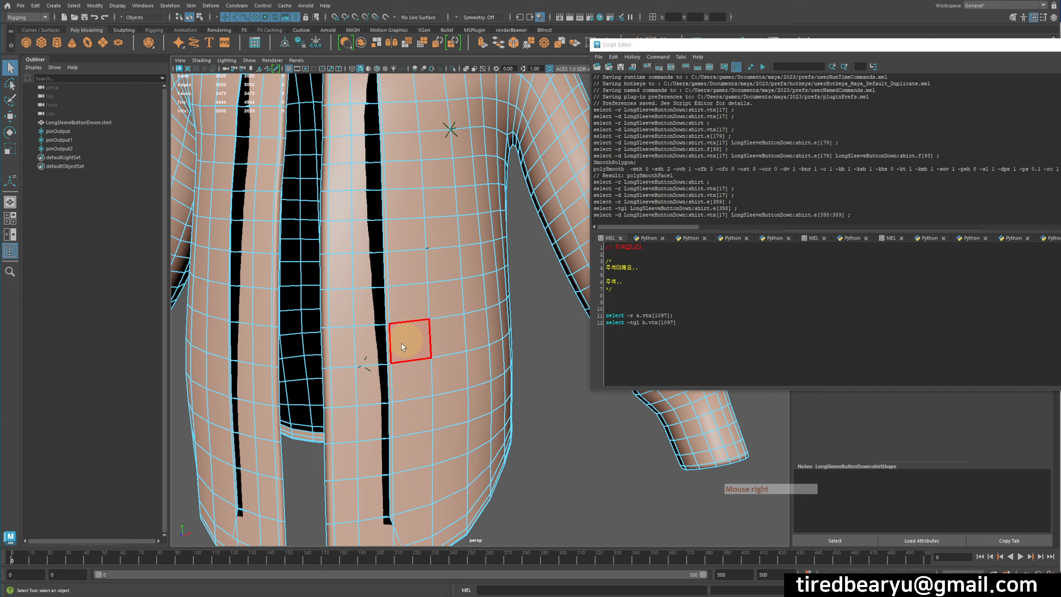
click(368, 361)
shift+click(359, 345)
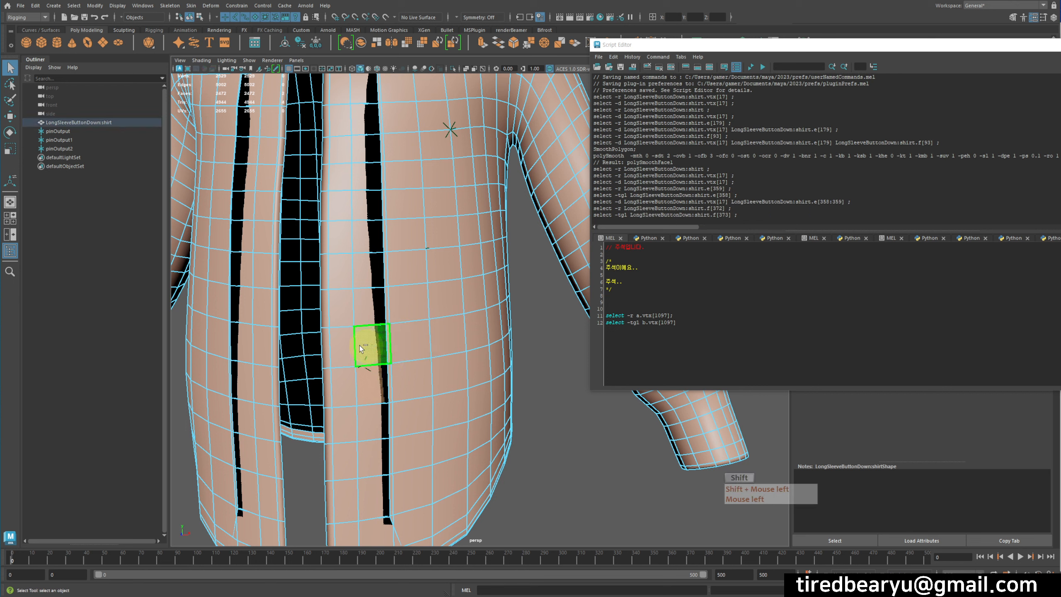
shift+click(344, 350)
shift+click(343, 375)
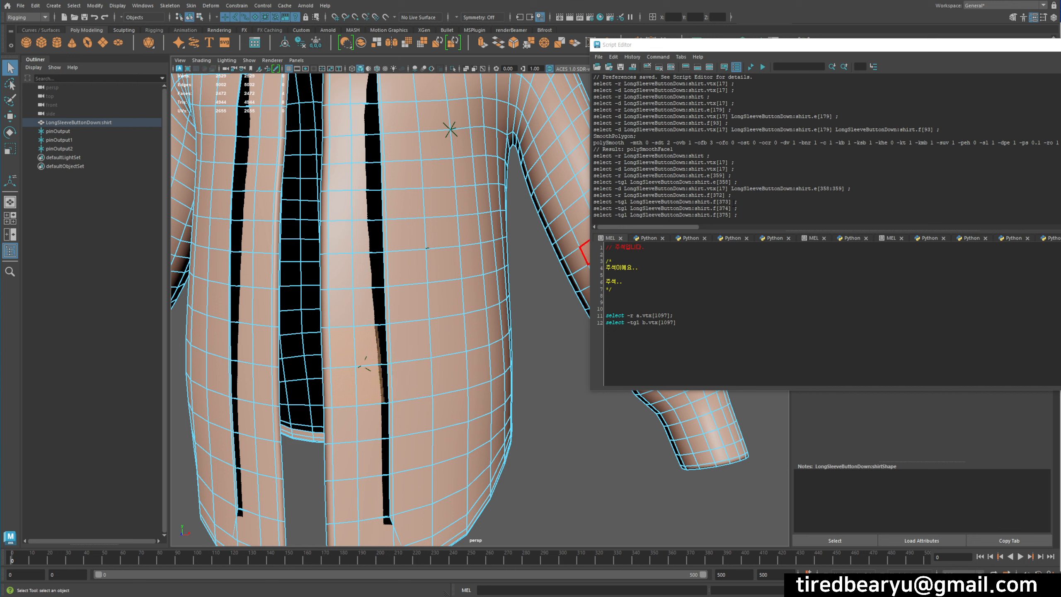
Return the shirt to object mode, examine the smoothed front with its rivet locators, and leave the whole shirt selected.
click(726, 171)
right_click(489, 219)
click(487, 218)
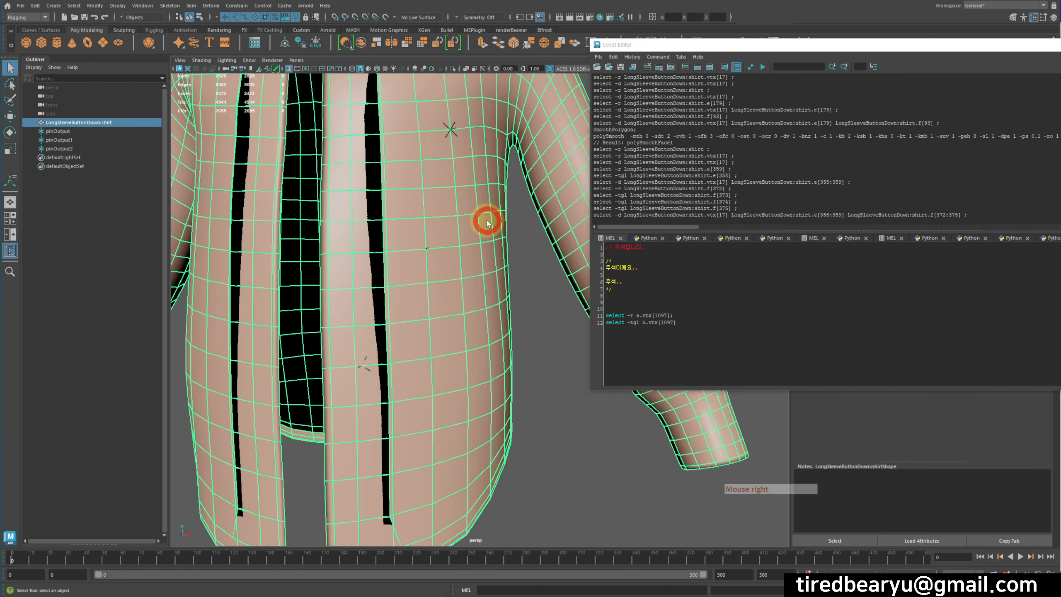
click(532, 347)
scroll(540, 349, down, 5)
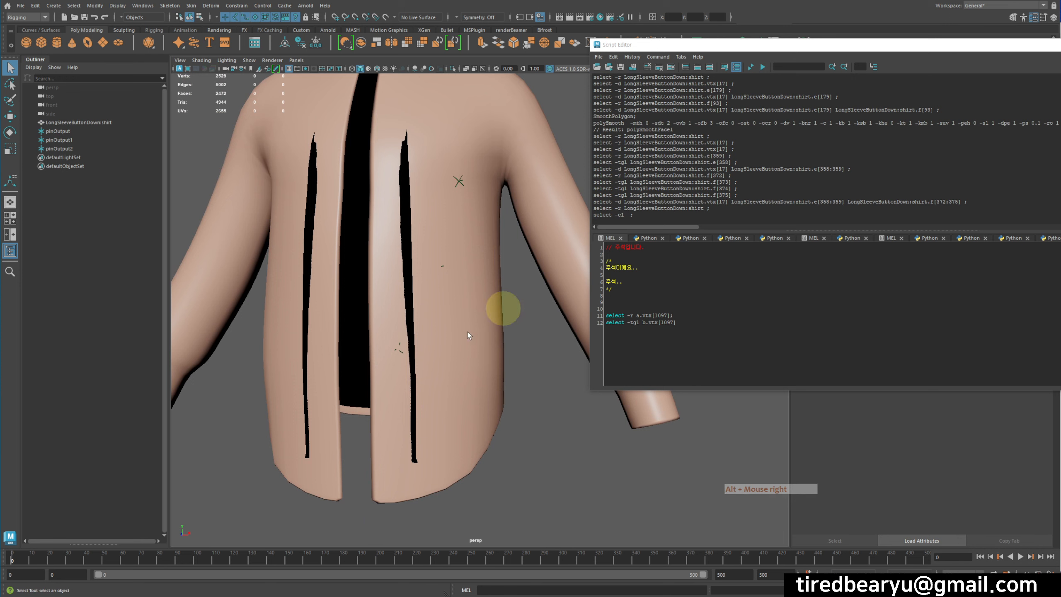
alt+drag(502, 308, 462, 203)
click(484, 247)
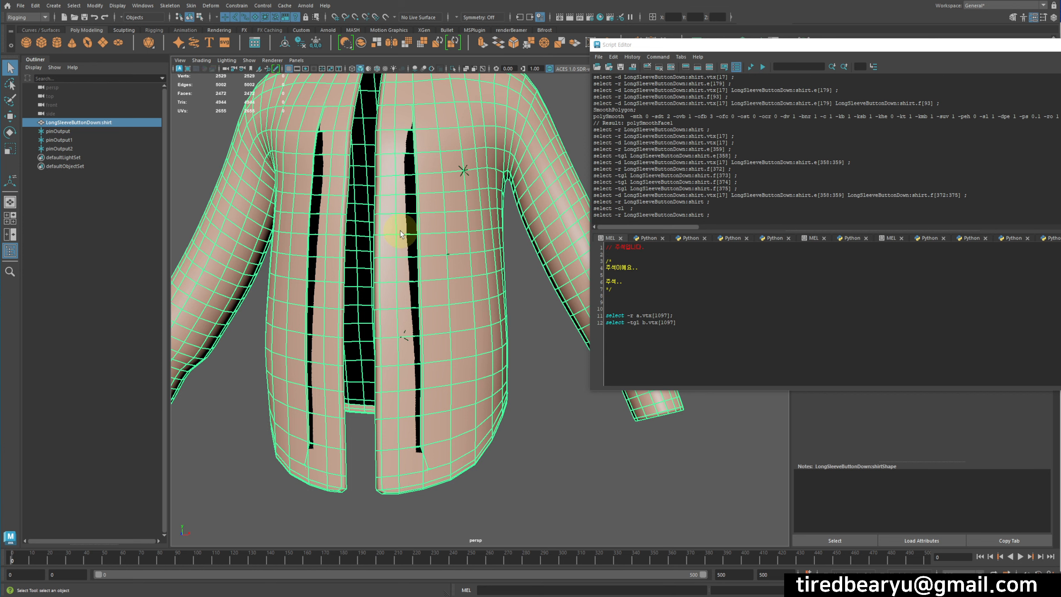
click(512, 377)
click(447, 248)
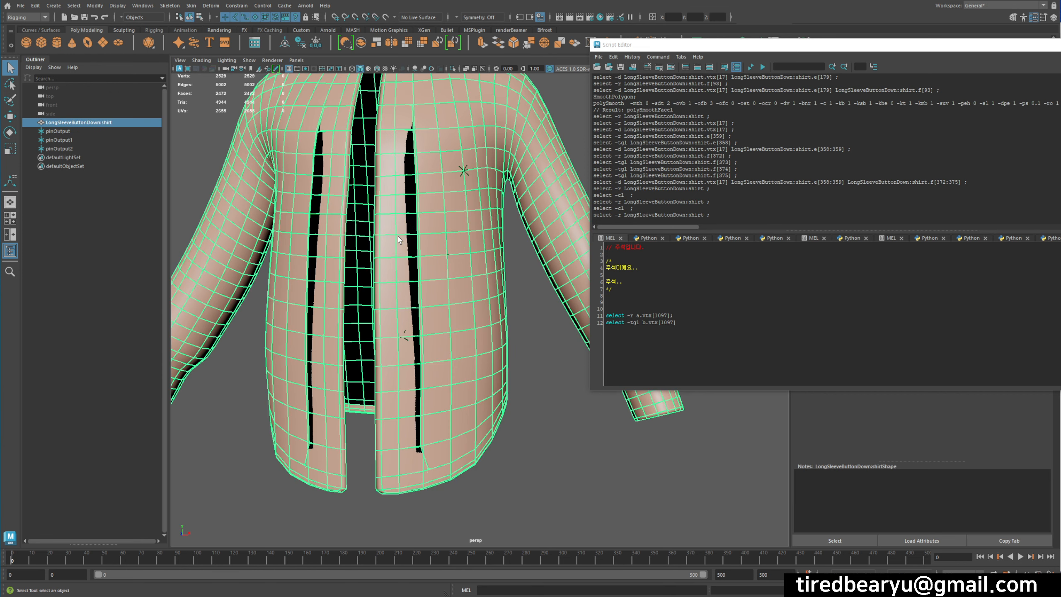
Switch to the Modeling menu set and apply Reduce to the smoothed shirt.
click(166, 8)
click(165, 4)
click(33, 19)
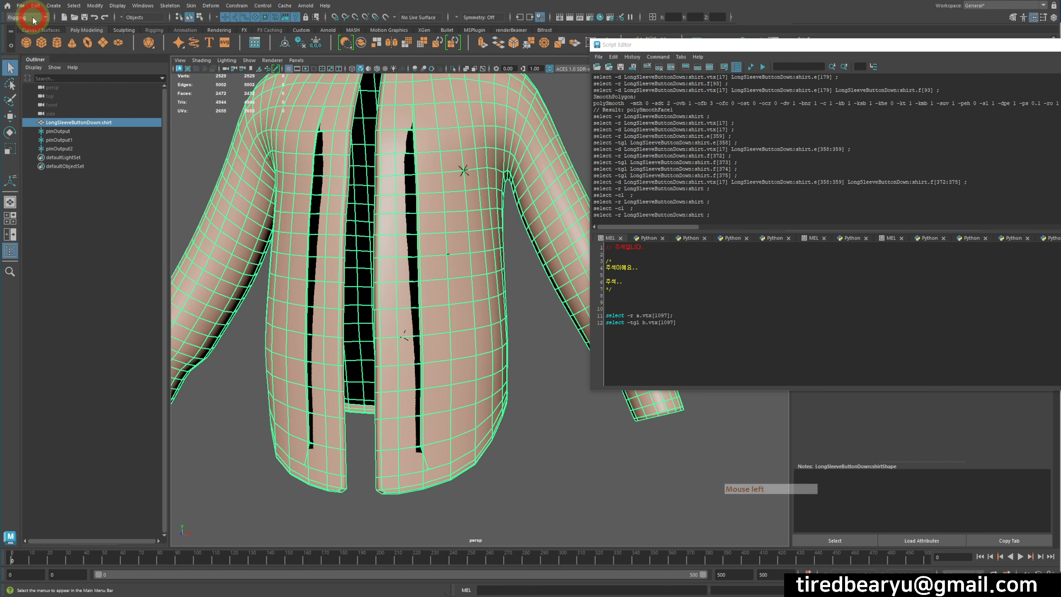
click(31, 26)
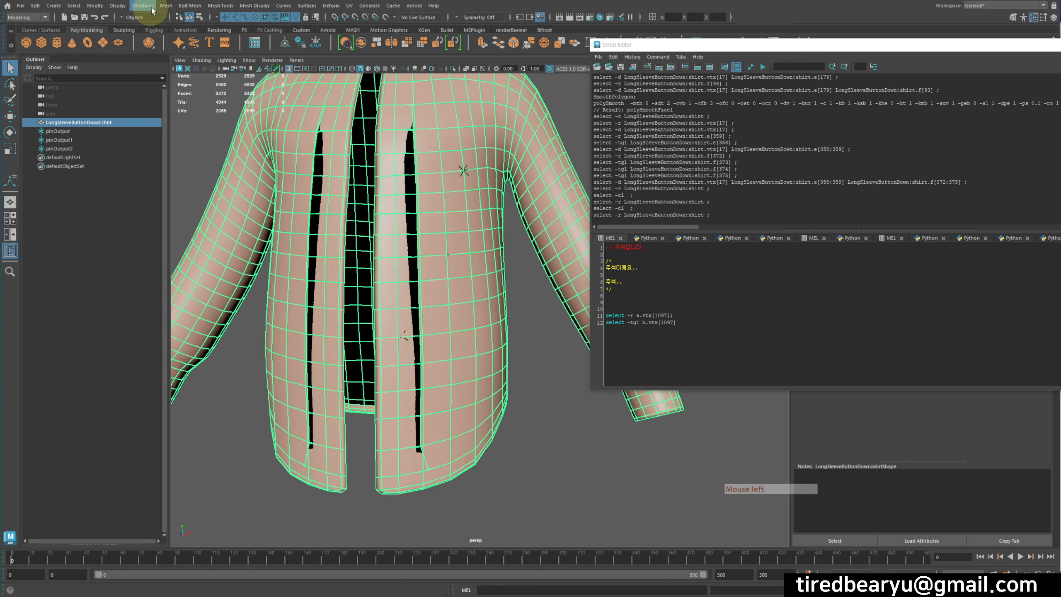
click(183, 6)
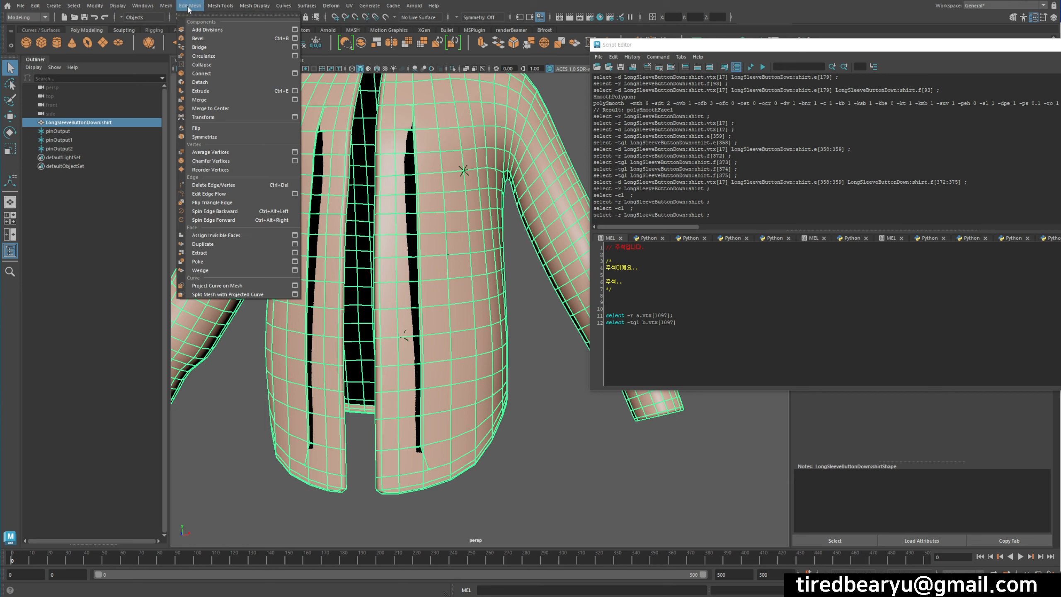
mouse_move(170, 7)
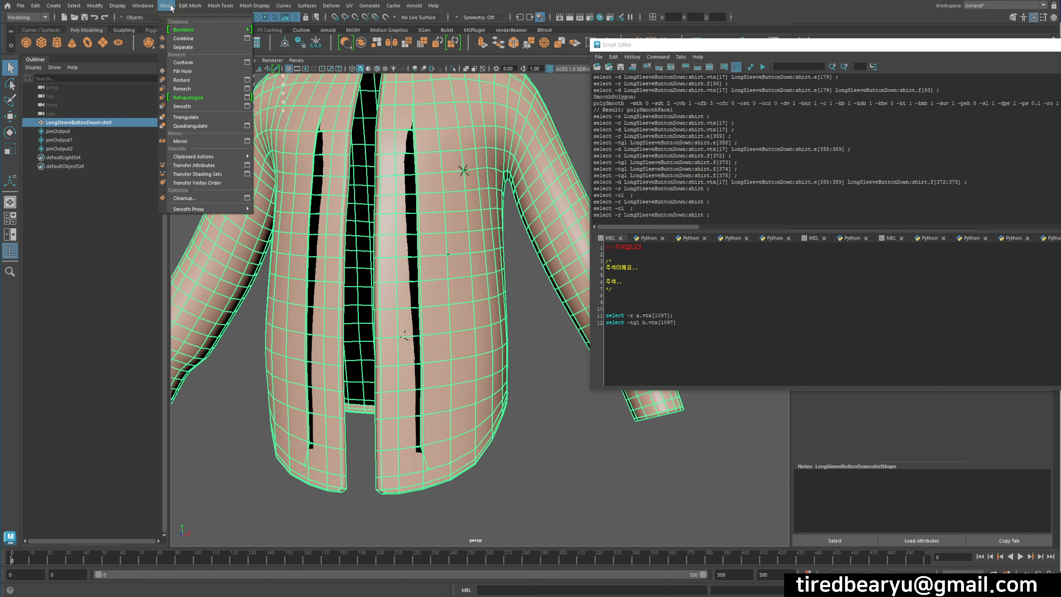
click(197, 80)
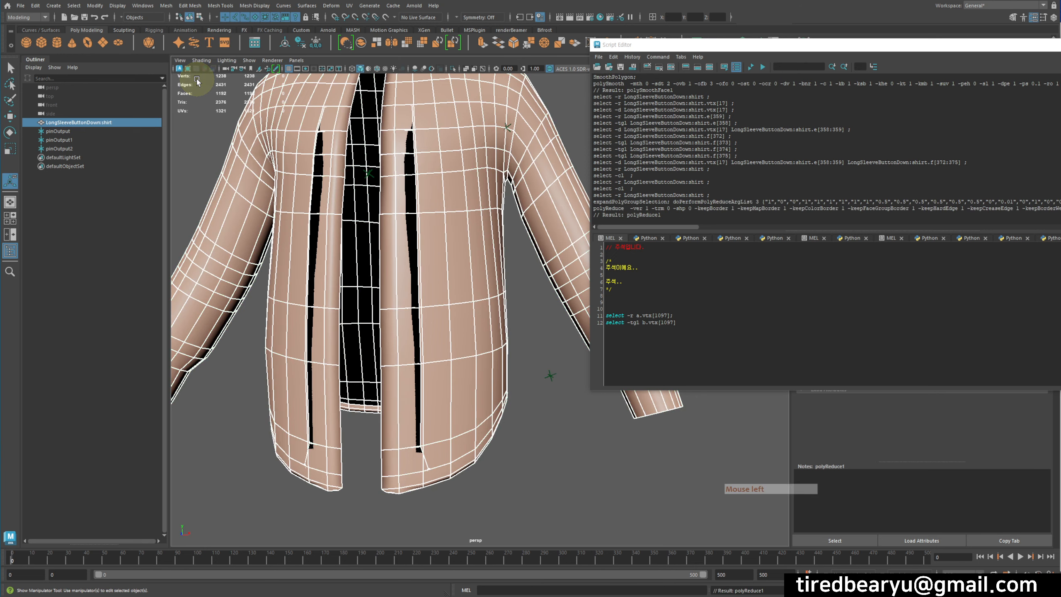
Select the rivet locators around the reduced shirt and examine their positions relative to the mesh from several angles.
scroll(491, 258, up, 2)
shift+click(457, 100)
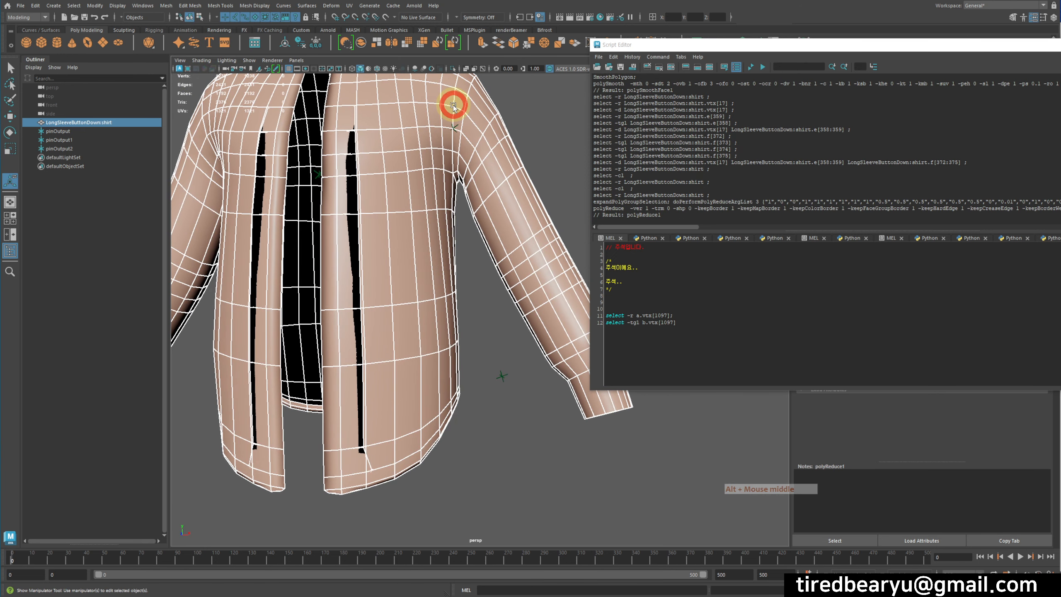
drag(478, 325, 527, 408)
scroll(488, 368, down, 3)
mouse_move(456, 351)
alt+mouse_down()
mouse_move(481, 345)
mouse_move(465, 350)
alt+mouse_up()
drag(429, 129, 486, 293)
alt+drag(486, 300, 459, 280)
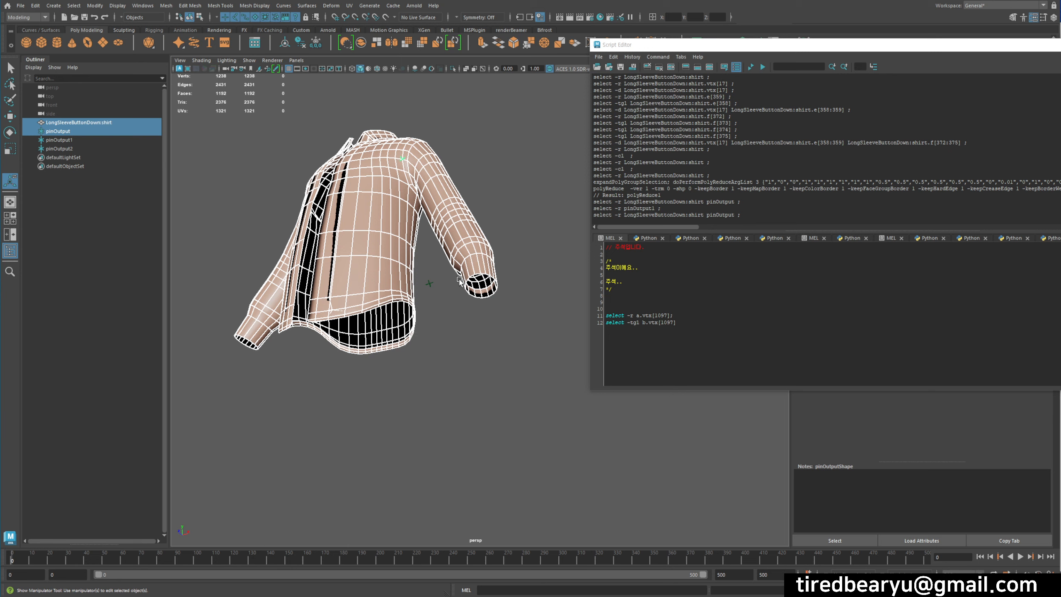
alt+drag(299, 269, 392, 322)
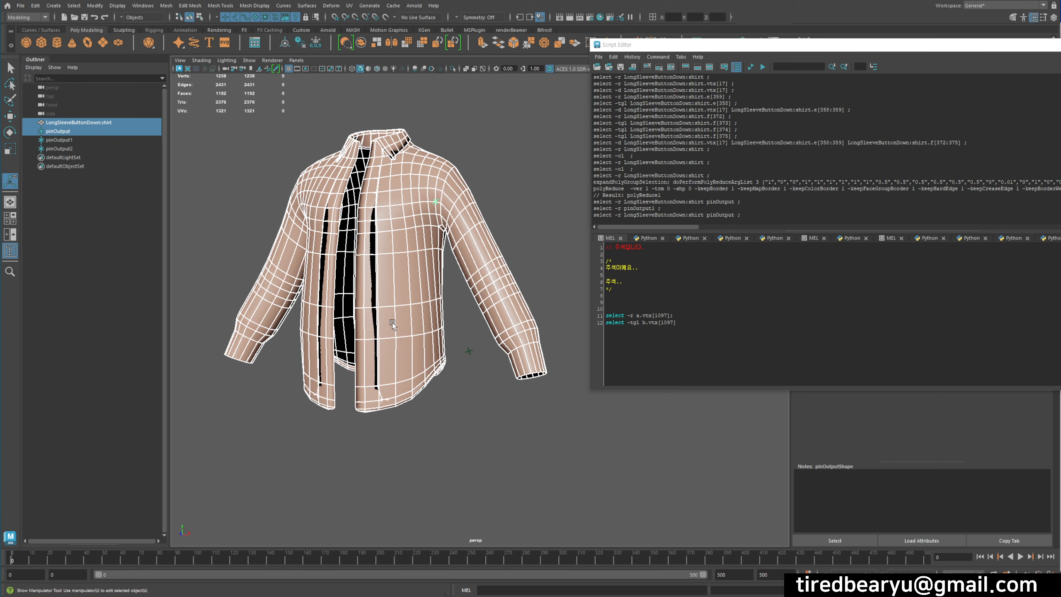
click(790, 394)
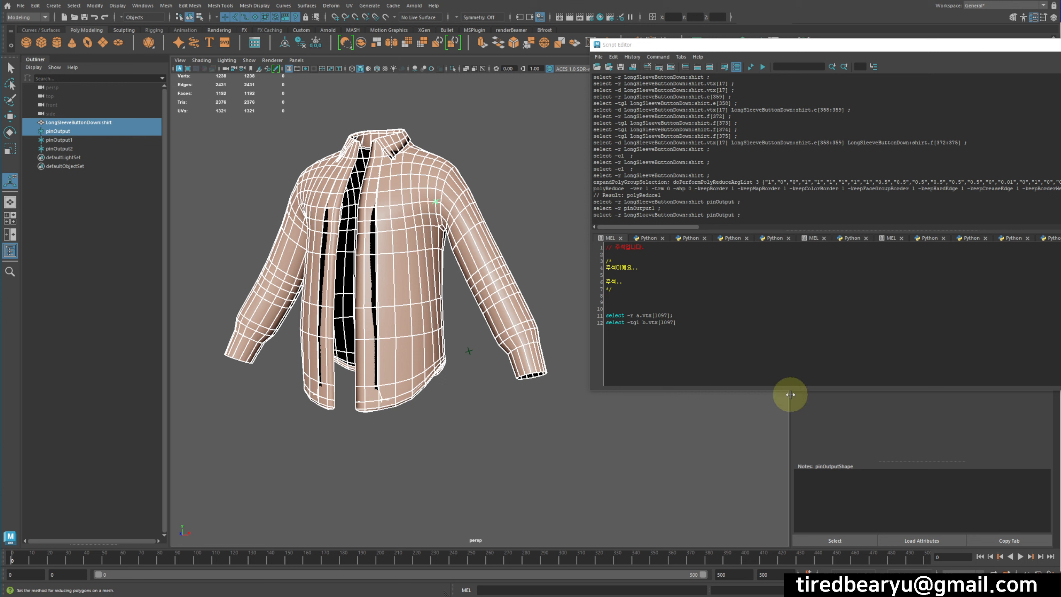